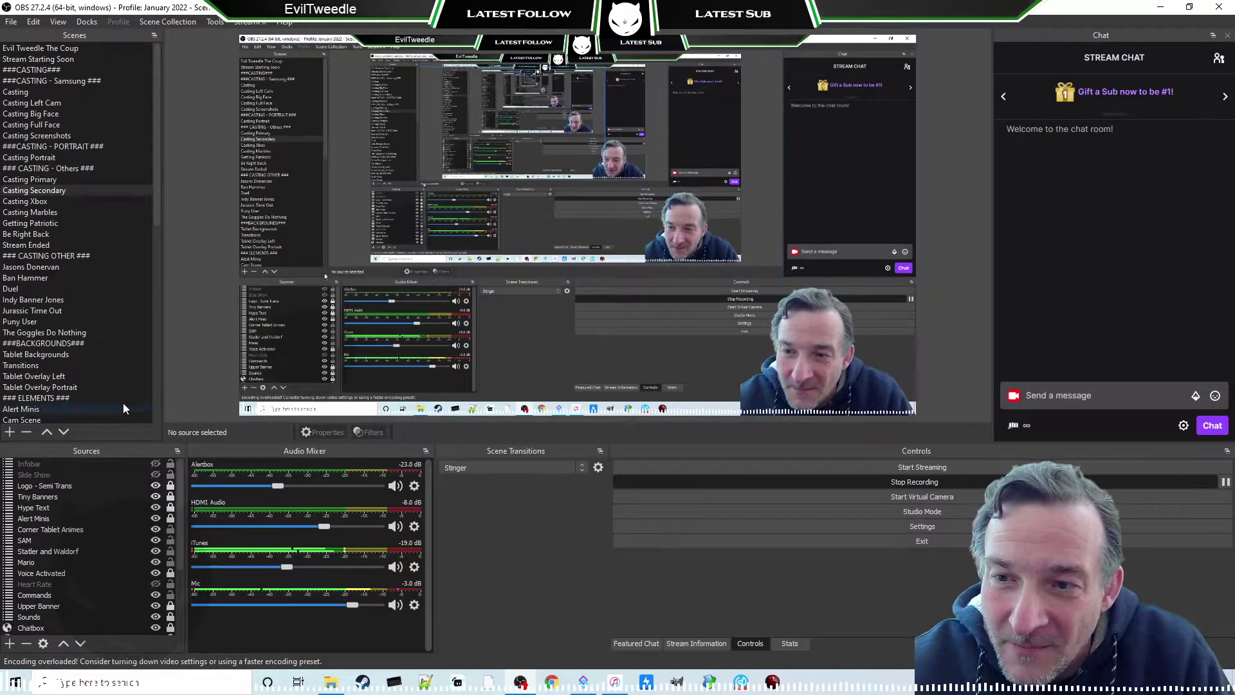
Turn on Studio Mode, load the Sounds scene into the preview, and select its iTunes source.
{"action": "left_click", "coordinate": [897, 511]}
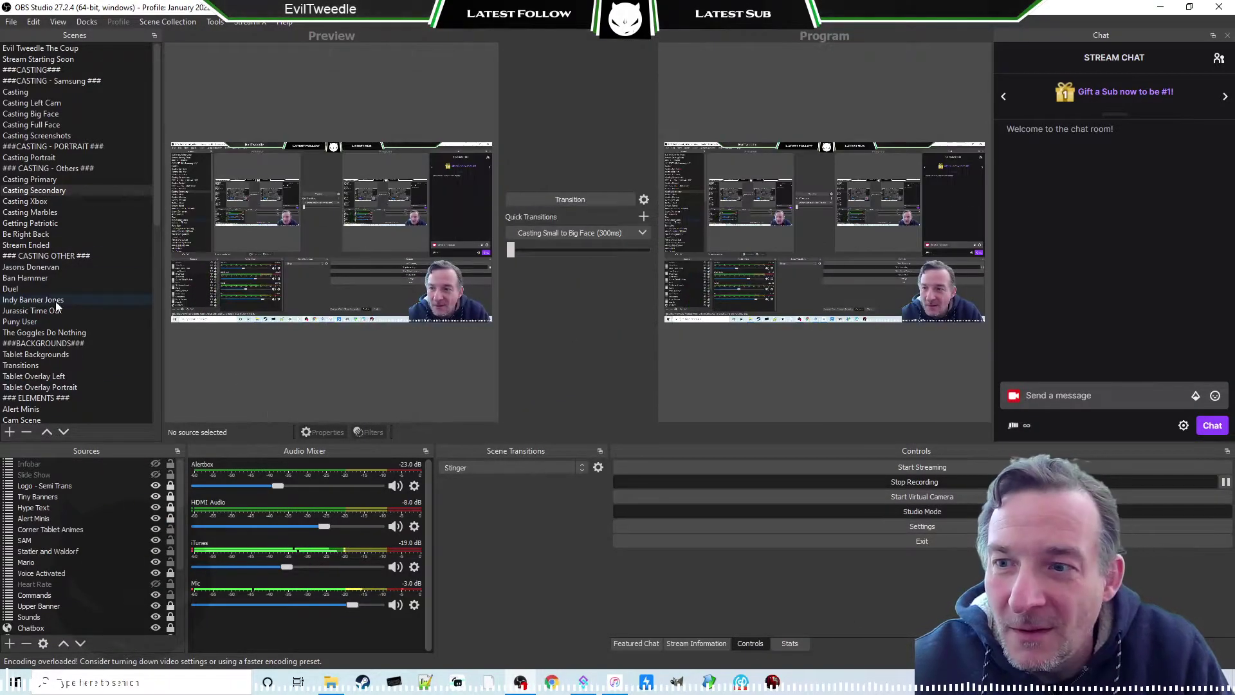
{"action": "scroll", "coordinate": [44, 250], "scroll_direction": "down", "scroll_amount": 11}
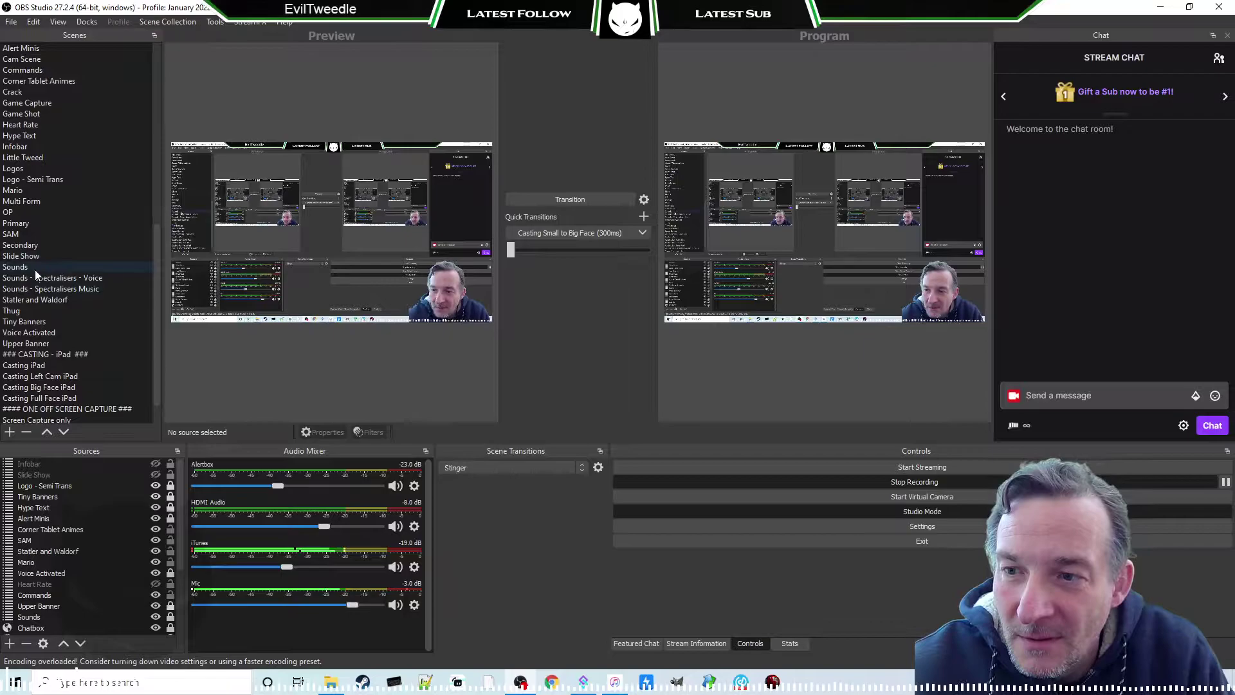
{"action": "left_click", "coordinate": [33, 265]}
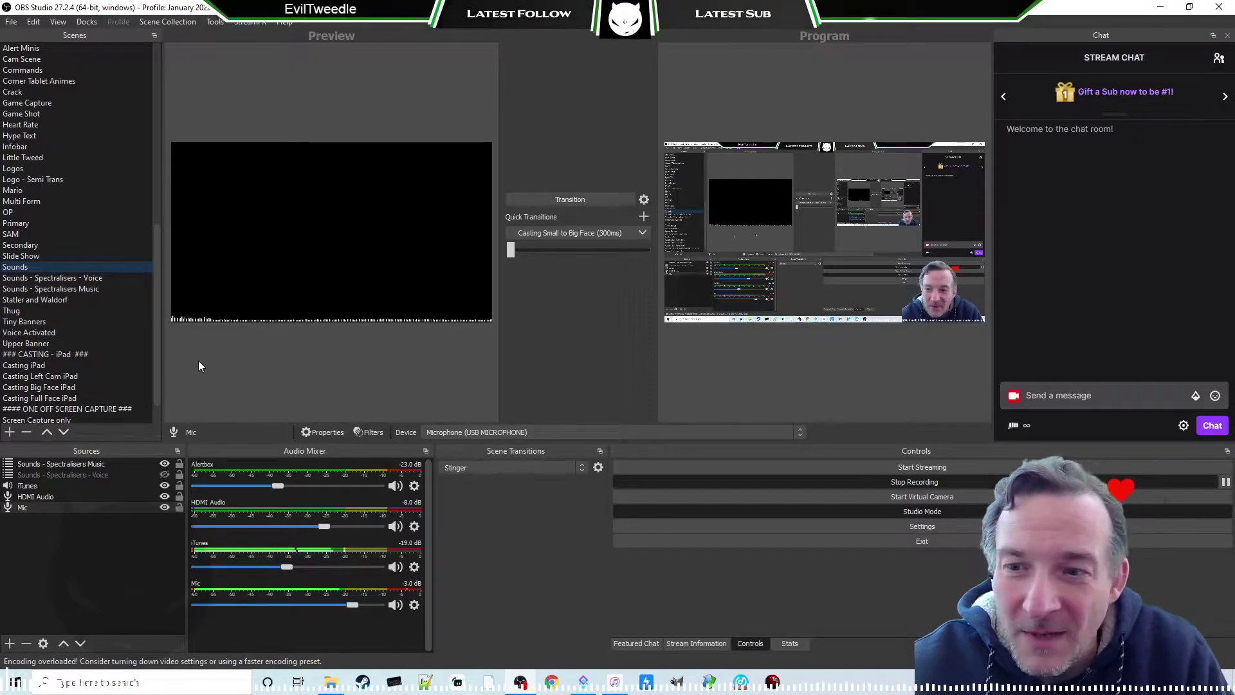
{"action": "left_click", "coordinate": [37, 487]}
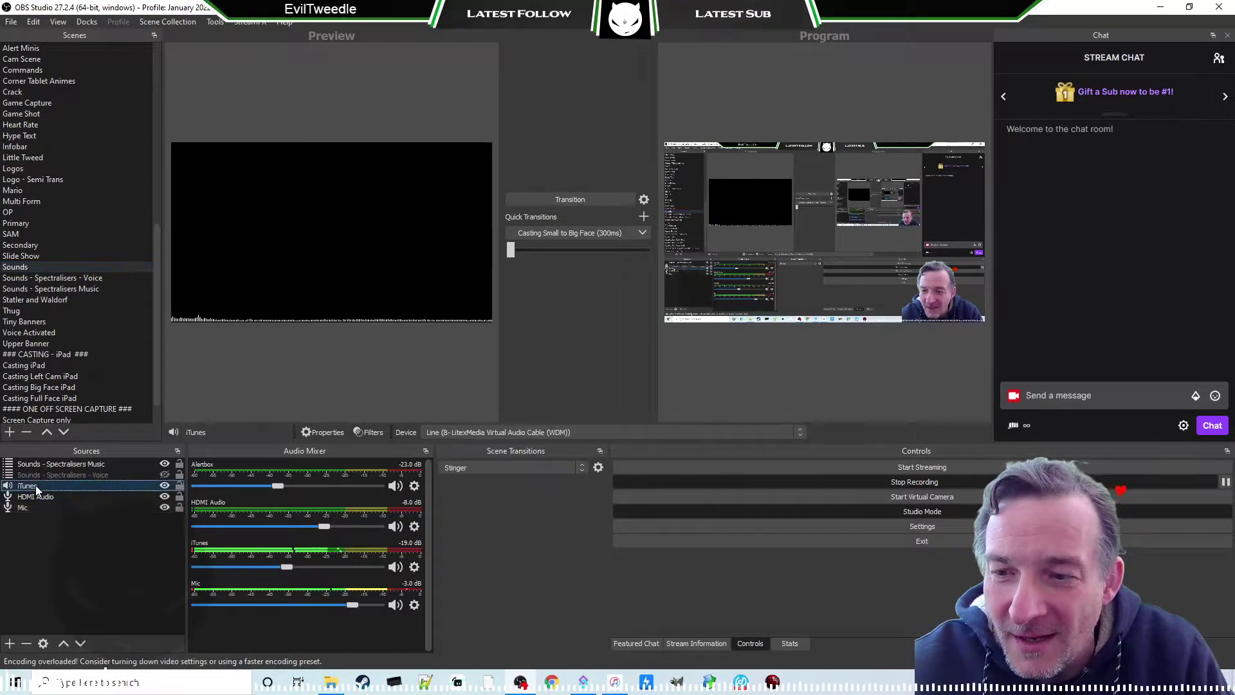
{"action": "left_click", "coordinate": [35, 499]}
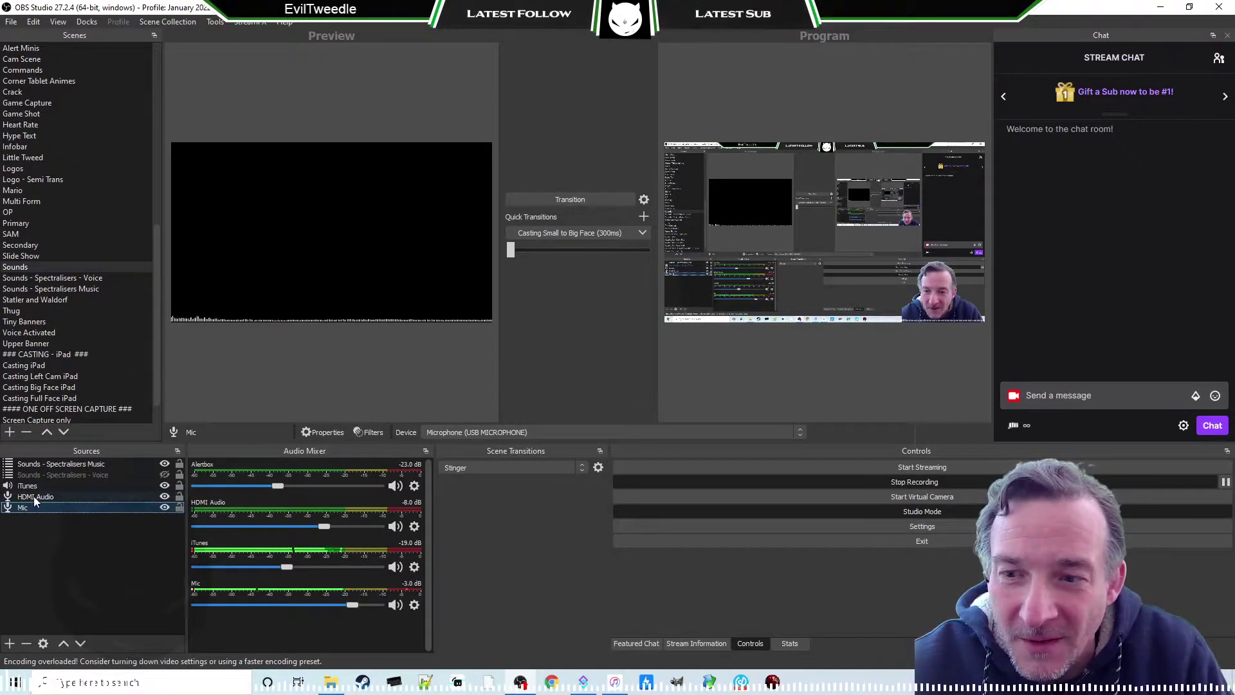
{"action": "left_click", "coordinate": [37, 488]}
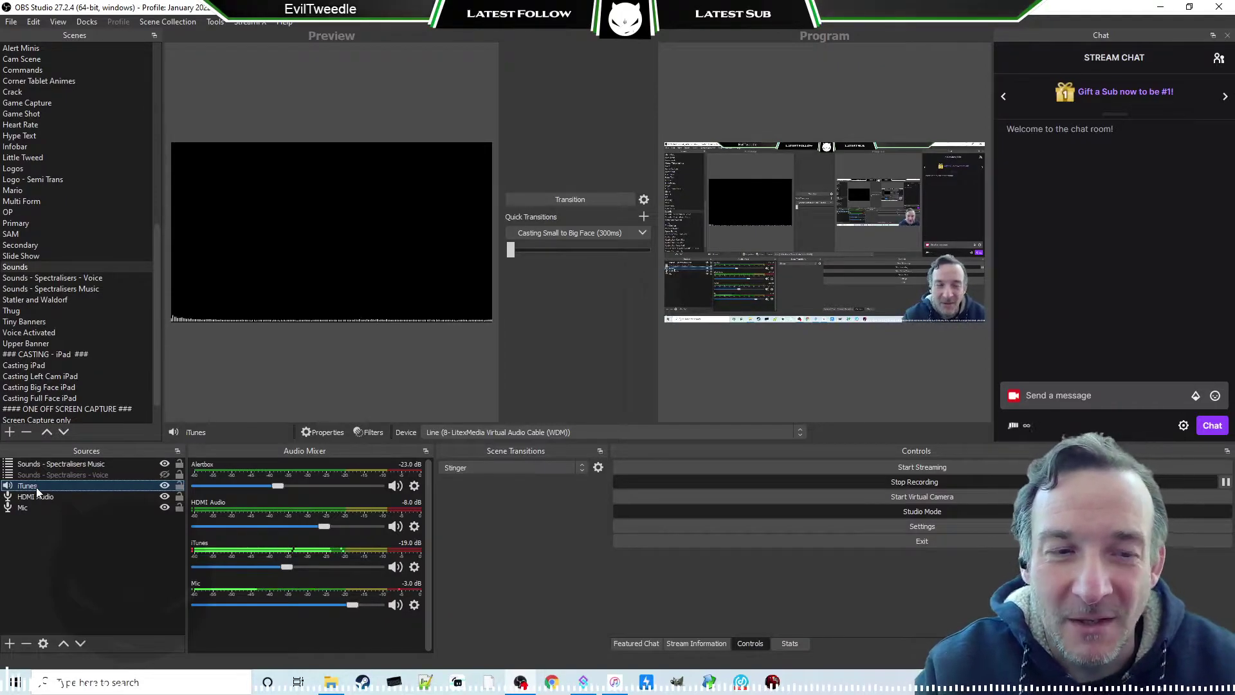
Open the iTunes filters, move the window aside, and toggle the Raise filter off and on.
{"action": "right_click", "coordinate": [50, 490]}
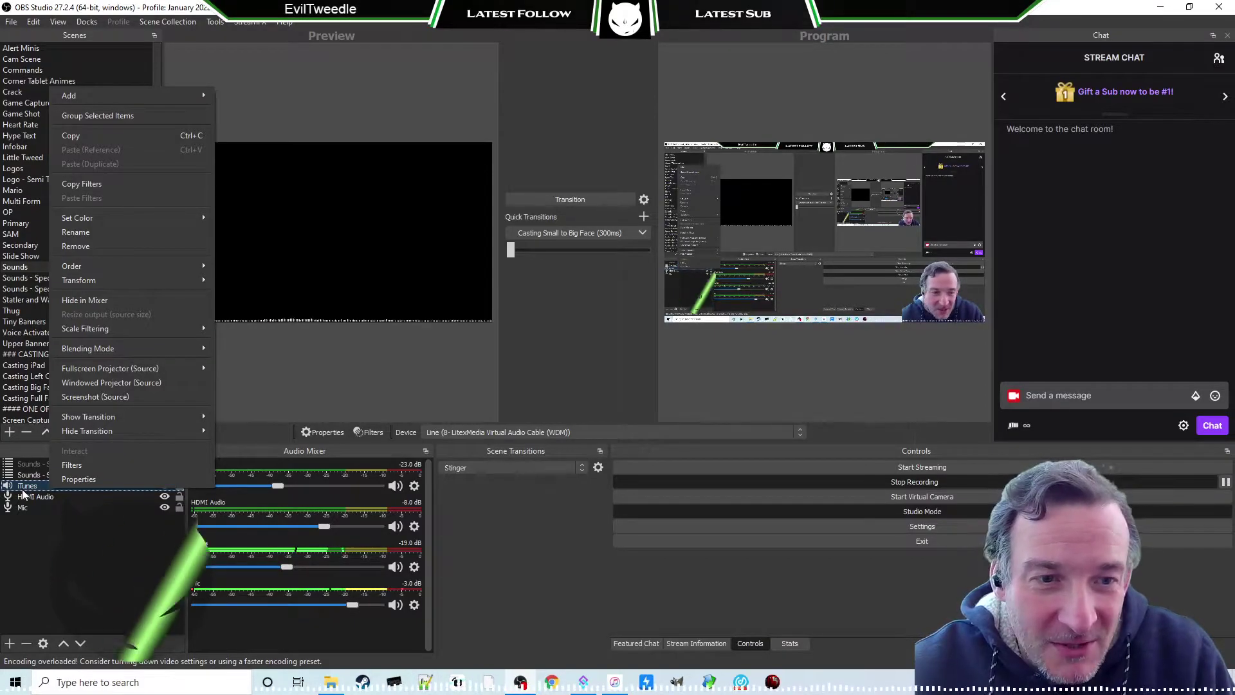
{"action": "left_click", "coordinate": [68, 466]}
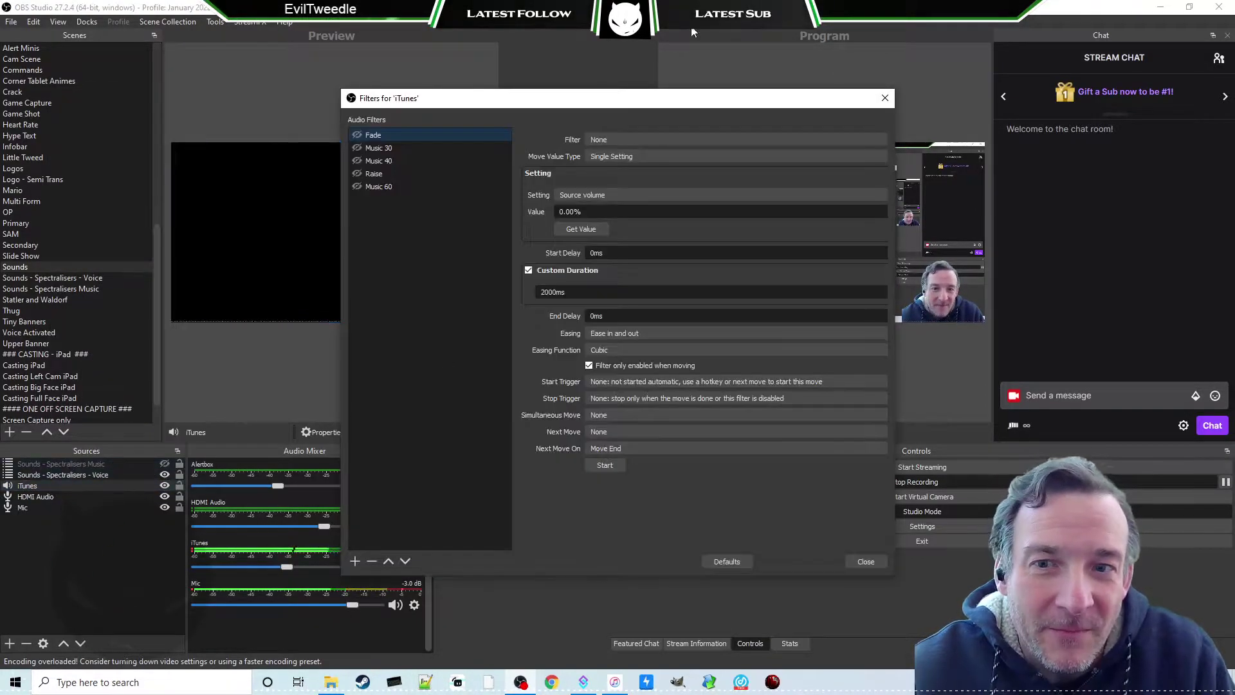
{"action": "left_click_drag", "start_coordinate": [562, 104], "coordinate": [238, 71]}
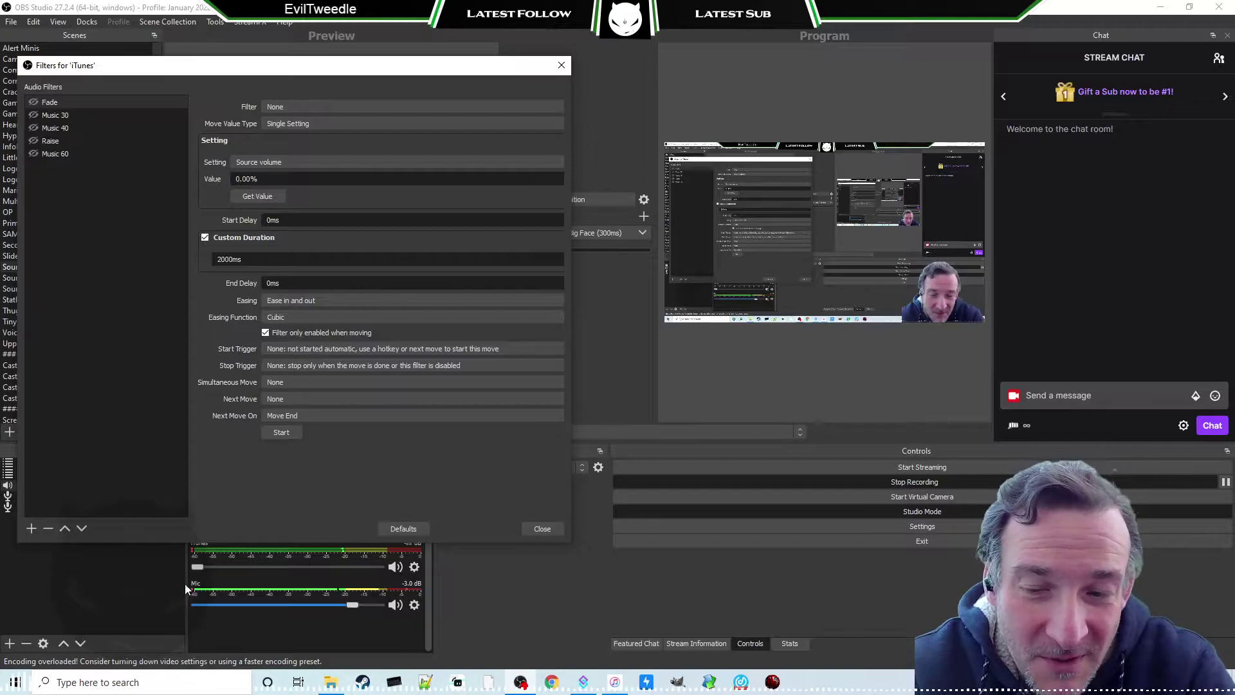
{"action": "left_click", "coordinate": [32, 141]}
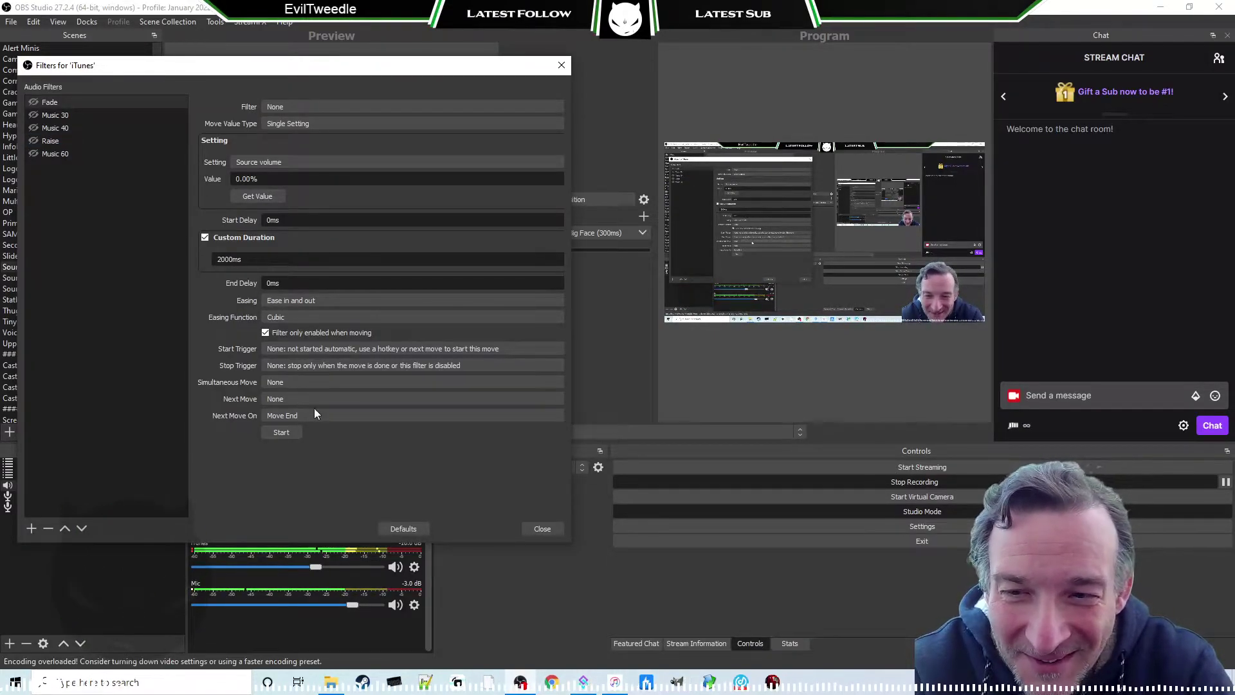
{"action": "left_click", "coordinate": [33, 141]}
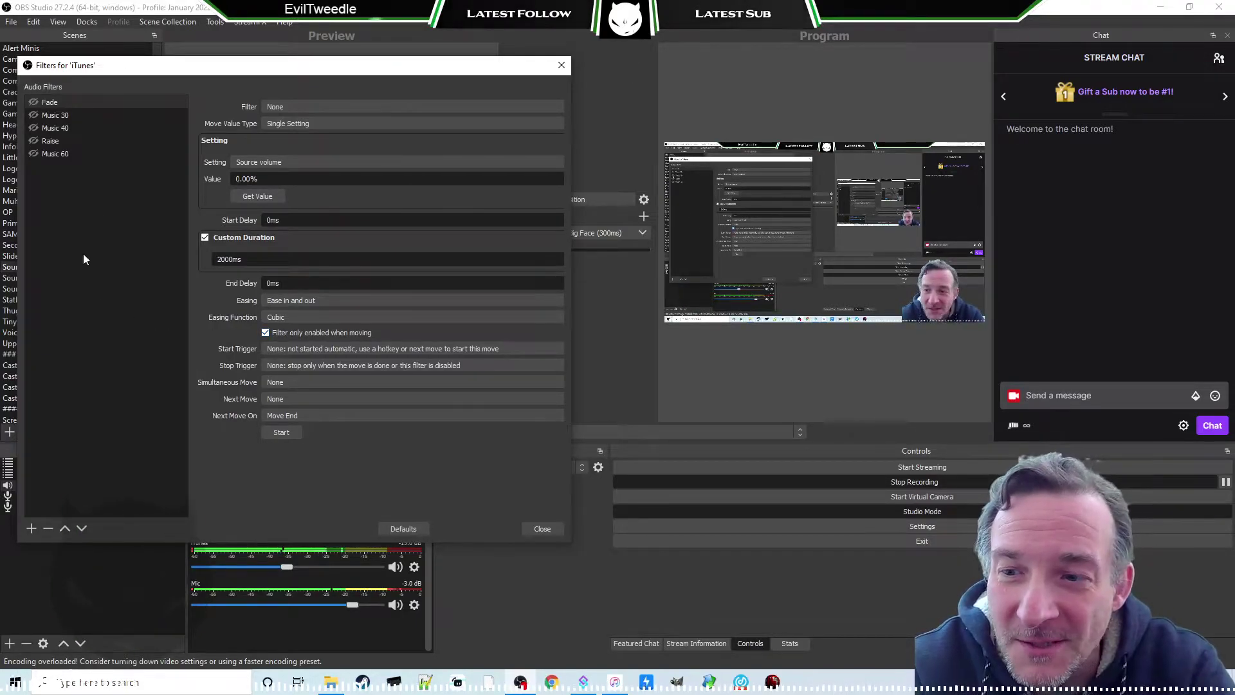
Add a Move Value filter named Lower to the iTunes source.
{"action": "left_click", "coordinate": [32, 528]}
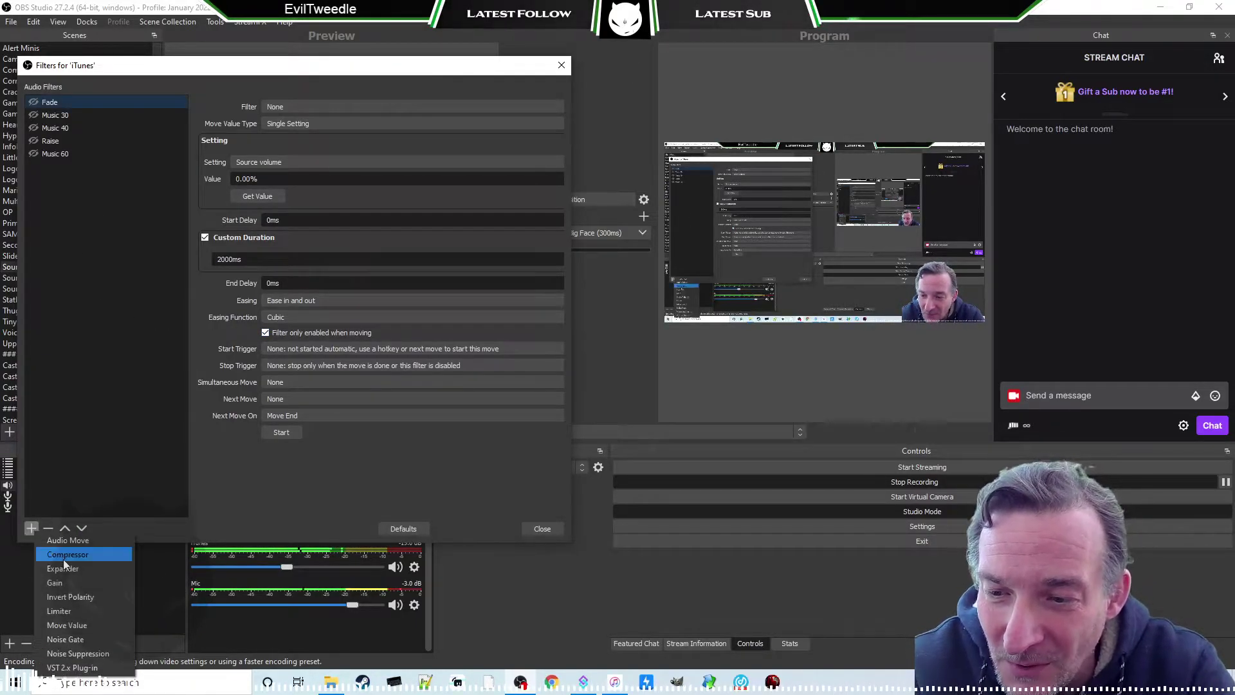
{"action": "left_click", "coordinate": [82, 623]}
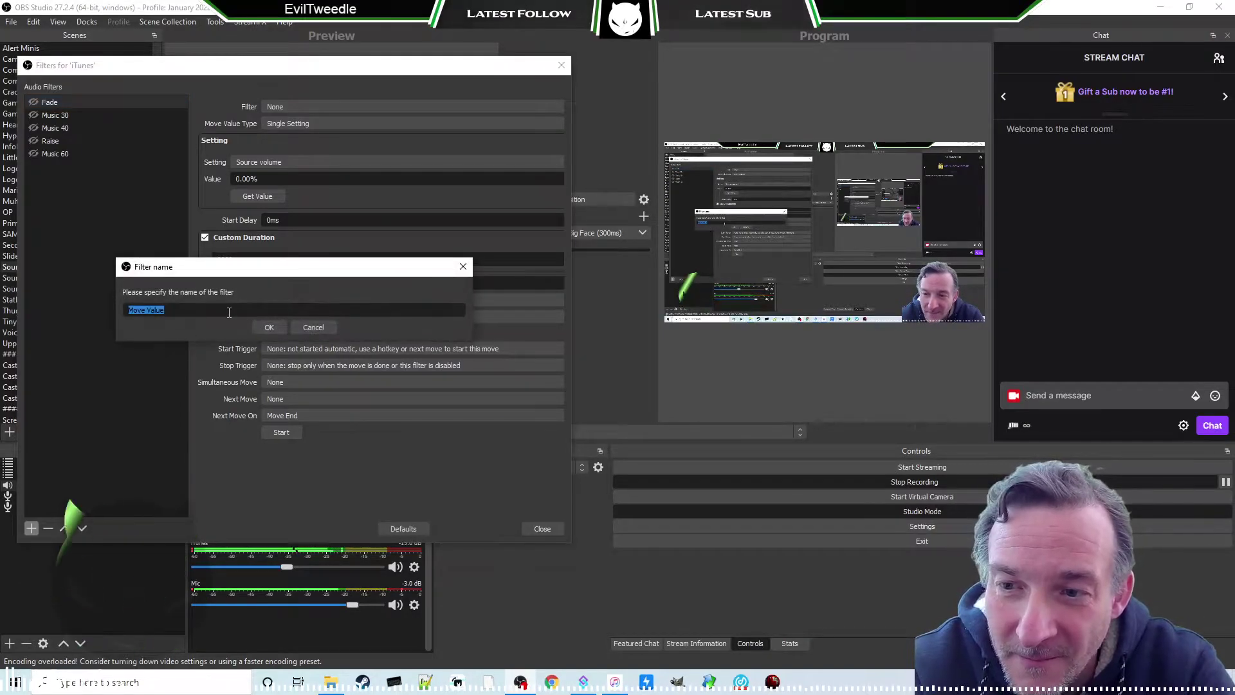
{"action": "key", "text": "ctrl+a"}
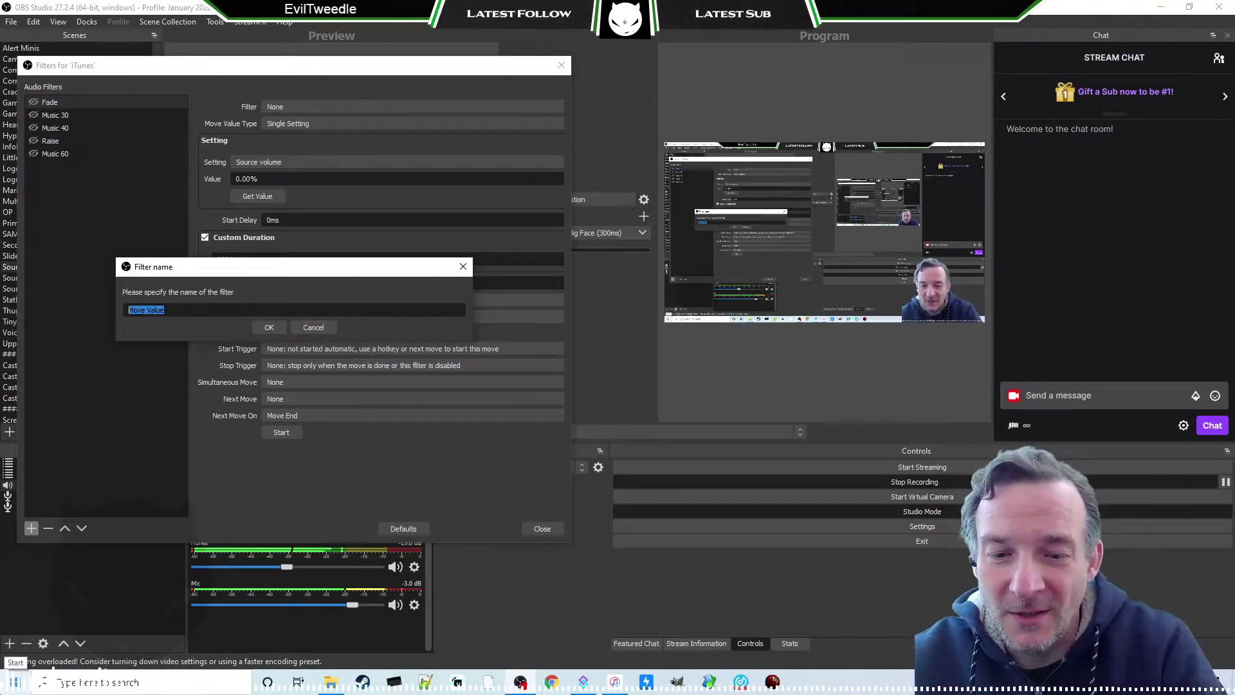
{"action": "type", "text": "Lower"}
{"action": "key", "text": "Return"}
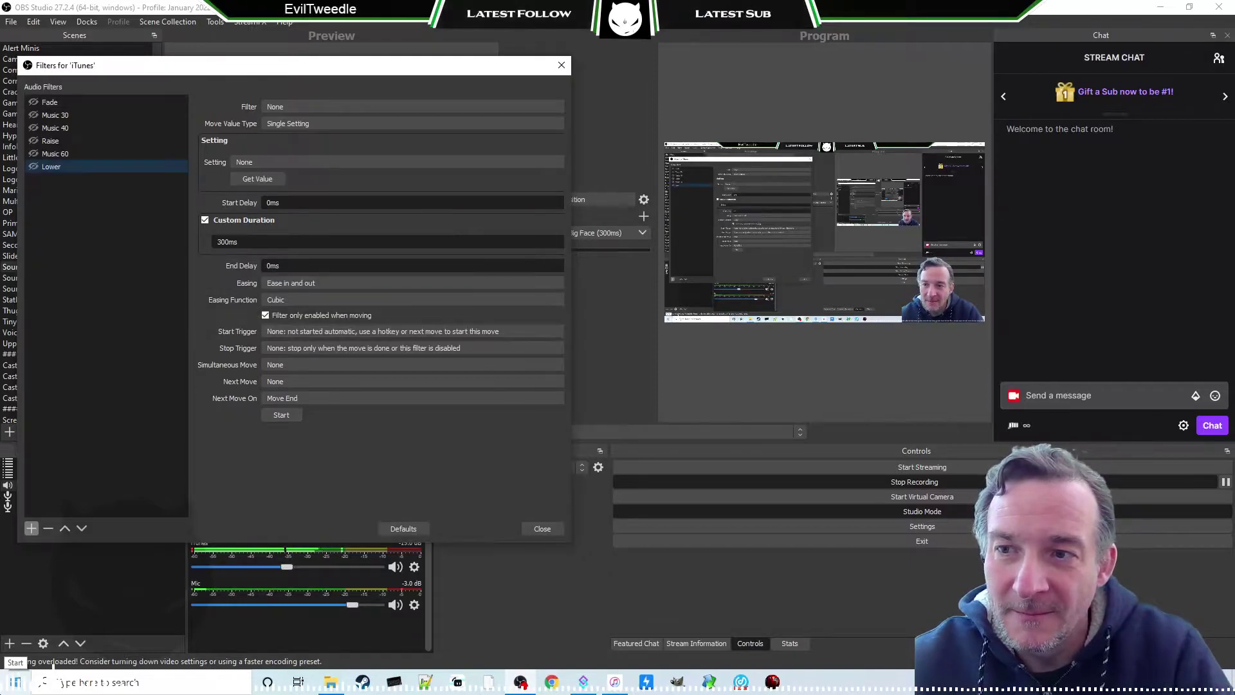
Add a second iTunes Move Value filter named Upper.
{"action": "right_click", "coordinate": [64, 464]}
{"action": "mouse_move", "coordinate": [94, 465]}
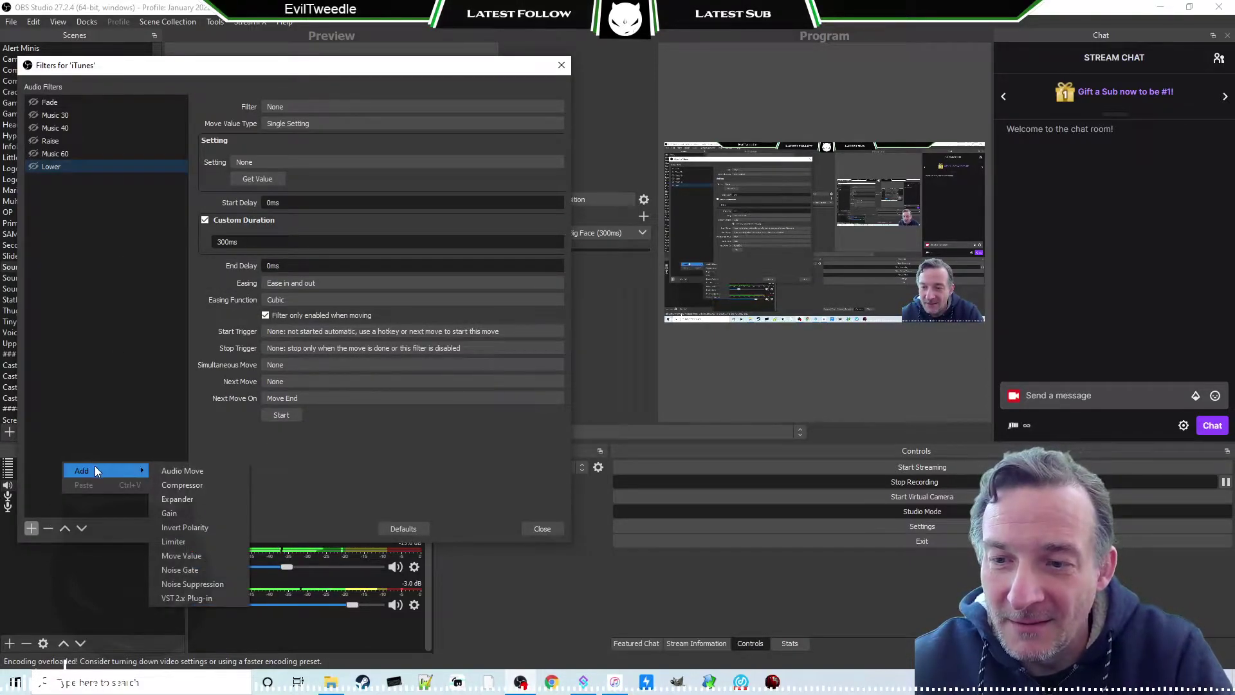
{"action": "left_click", "coordinate": [193, 556]}
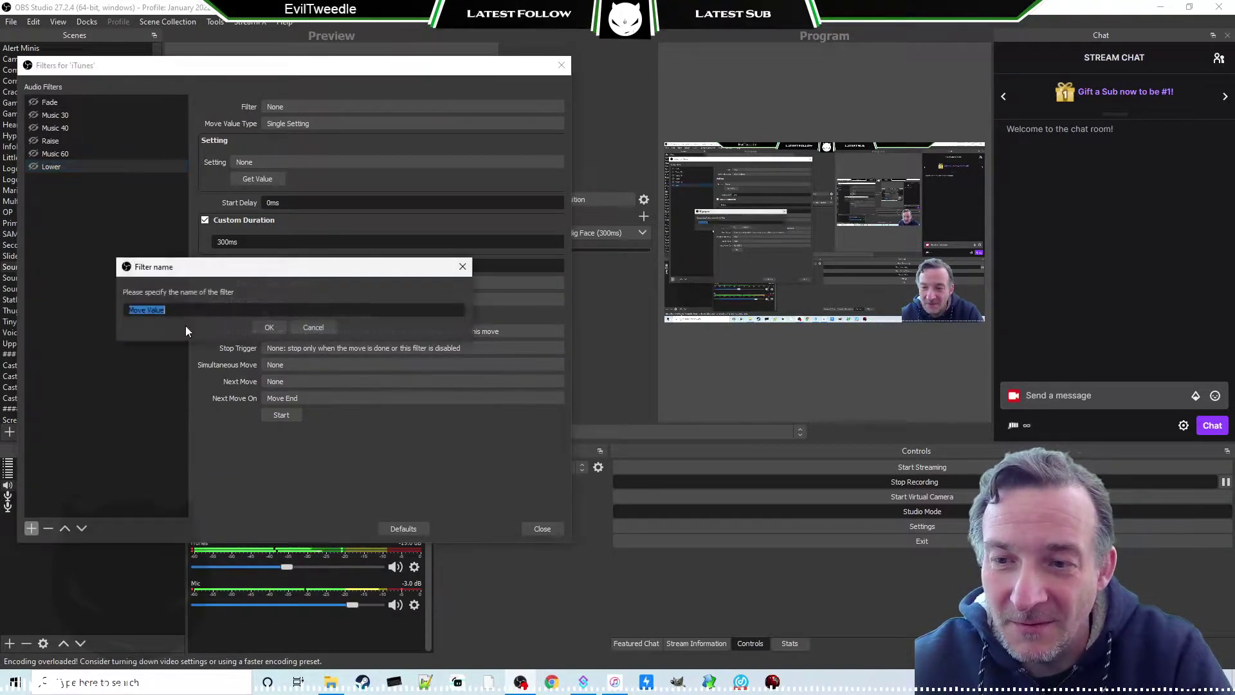
{"action": "type", "text": "Upper"}
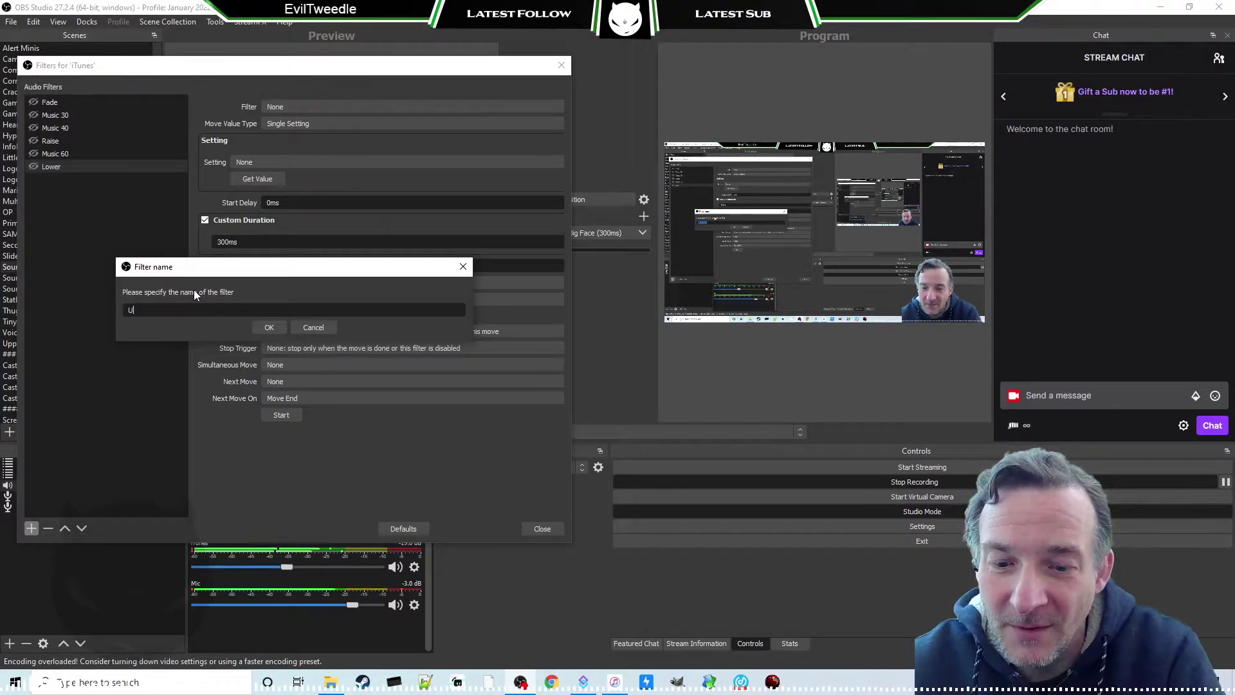
{"action": "key", "text": "Return"}
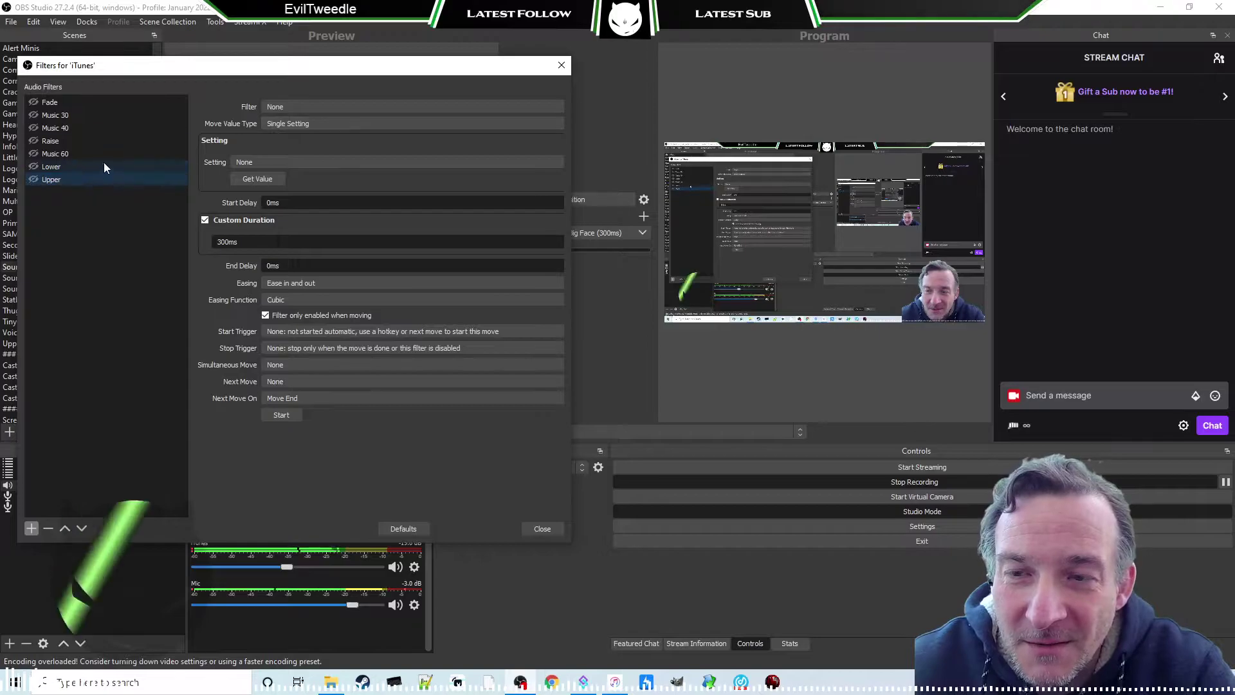
{"action": "left_click", "coordinate": [43, 168]}
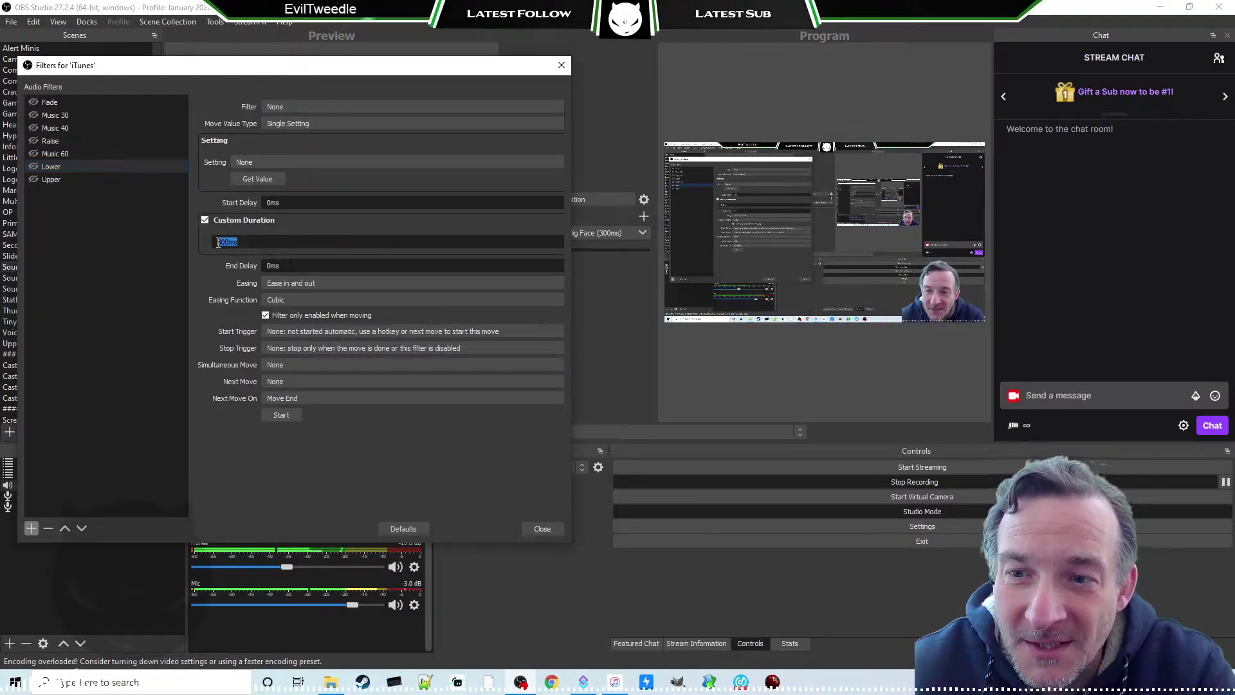
Give the iTunes Lower filter a 2000ms duration, target Source volume, and test-run it.
{"action": "type", "text": "2000"}
{"action": "key", "text": "Escape"}
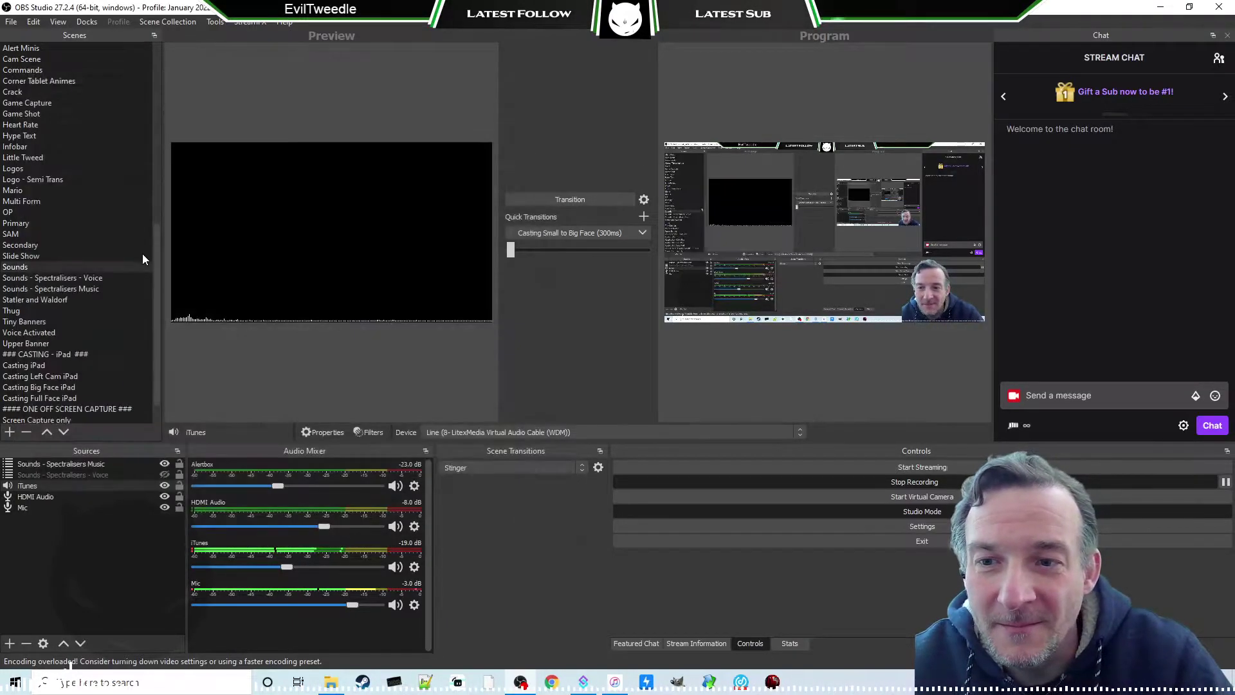
{"action": "right_click", "coordinate": [70, 486]}
{"action": "left_click", "coordinate": [97, 417]}
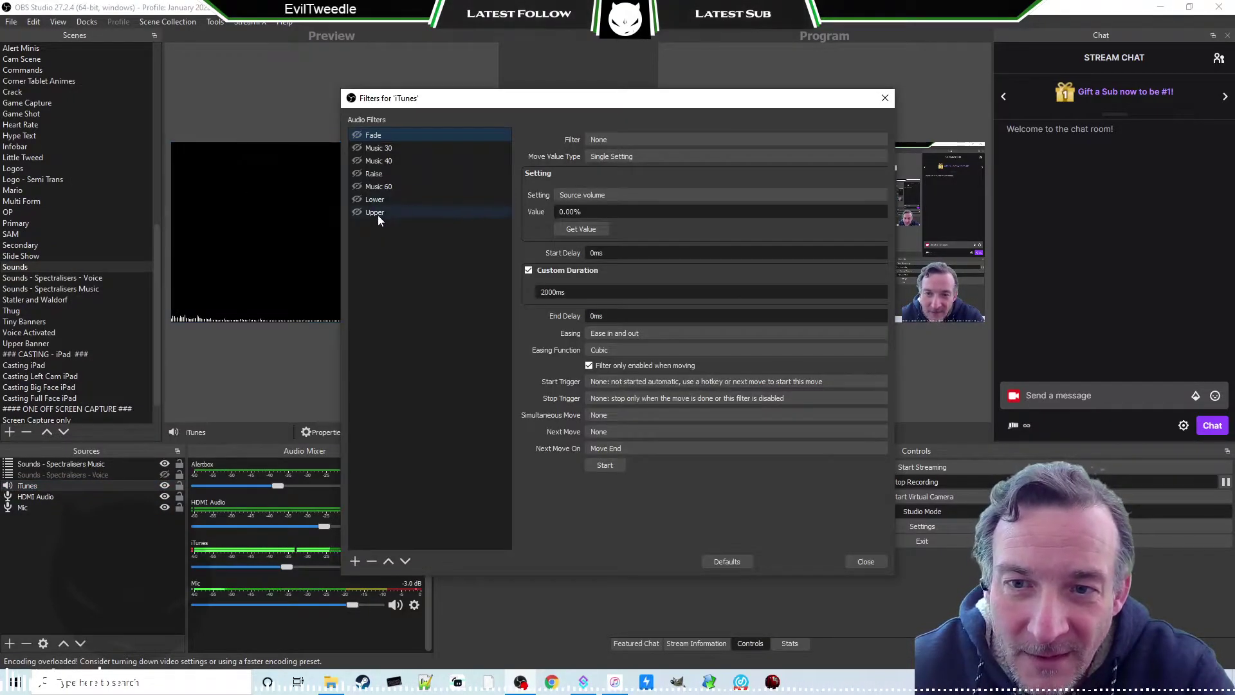
{"action": "left_click", "coordinate": [376, 200]}
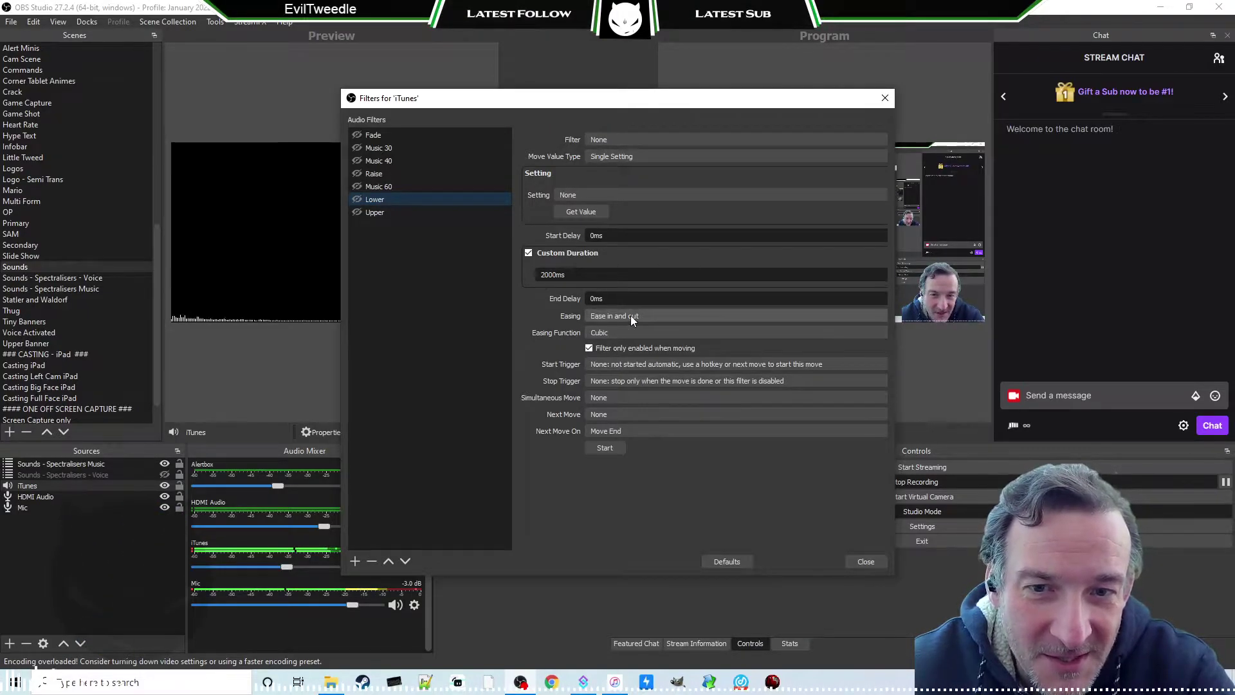
{"action": "left_click", "coordinate": [590, 196]}
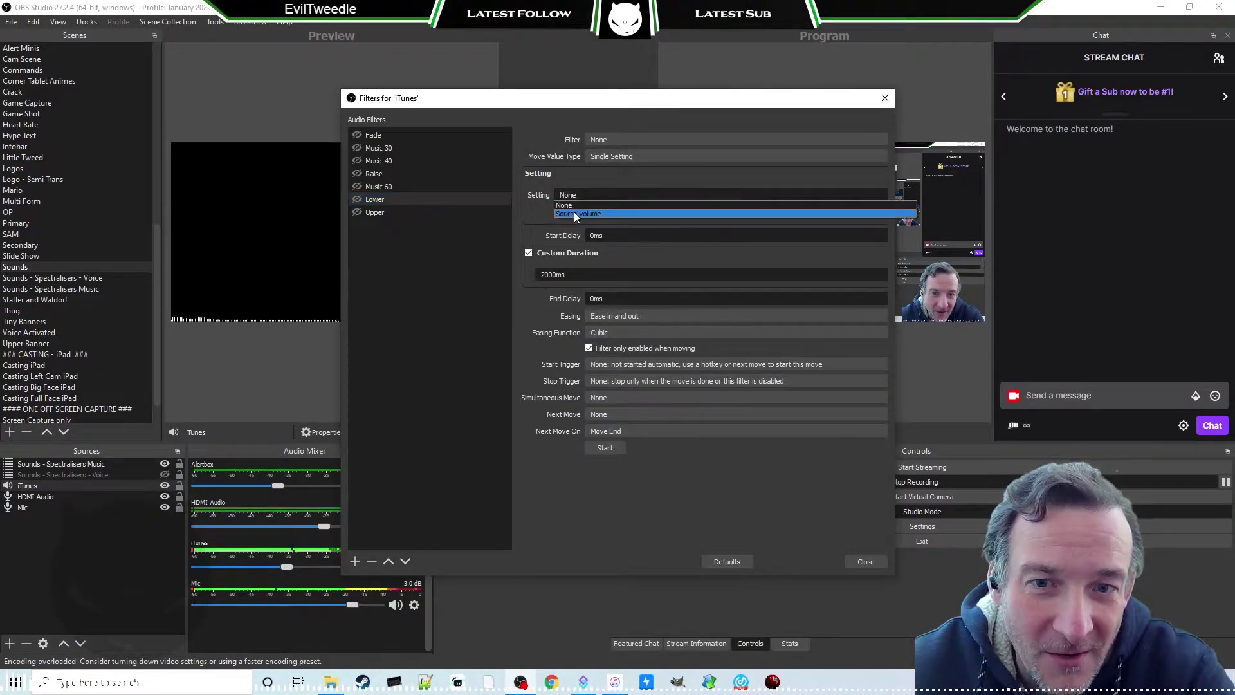
{"action": "left_click", "coordinate": [573, 213]}
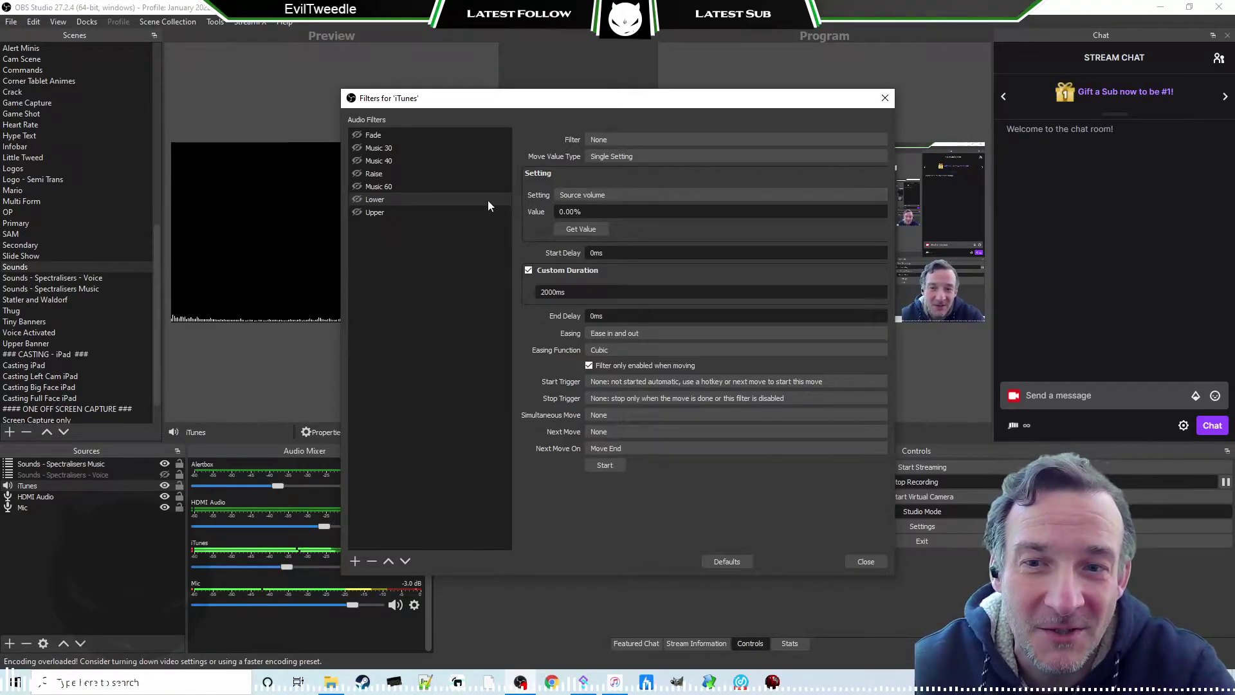
{"action": "left_click", "coordinate": [357, 201]}
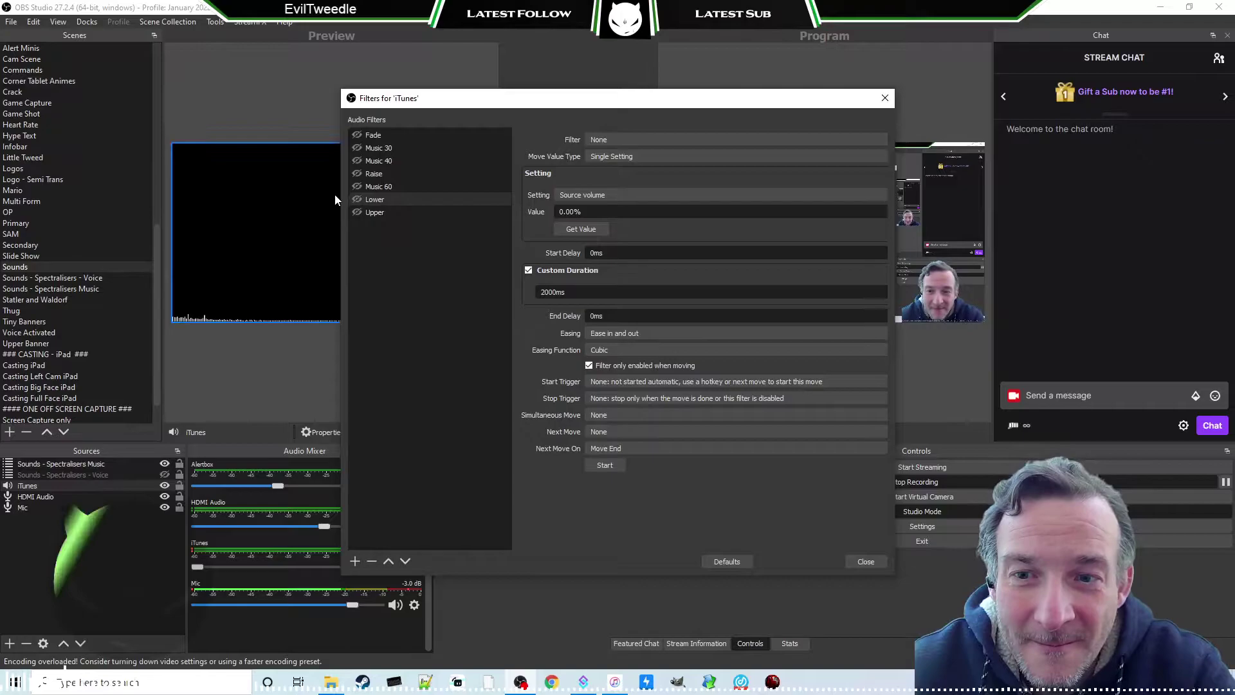
Select the iTunes Upper filter and reposition the filters window to reveal the panels.
{"action": "left_click", "coordinate": [371, 214]}
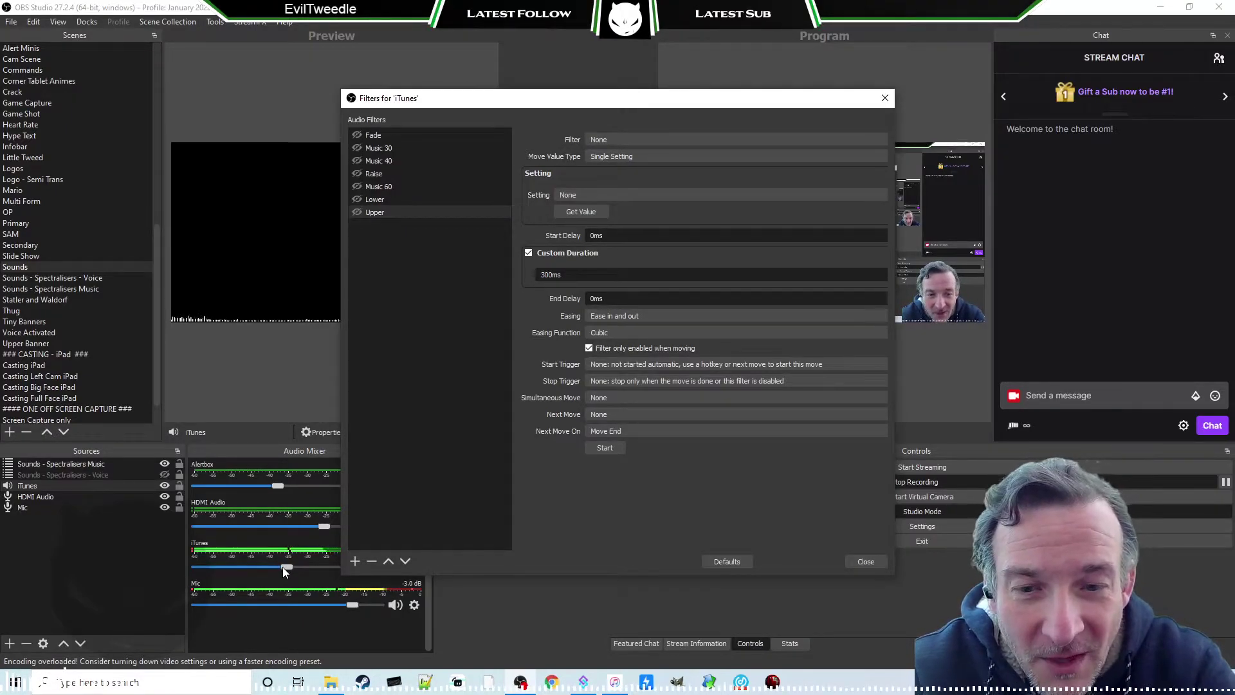
{"action": "left_click_drag", "start_coordinate": [513, 102], "coordinate": [552, 105]}
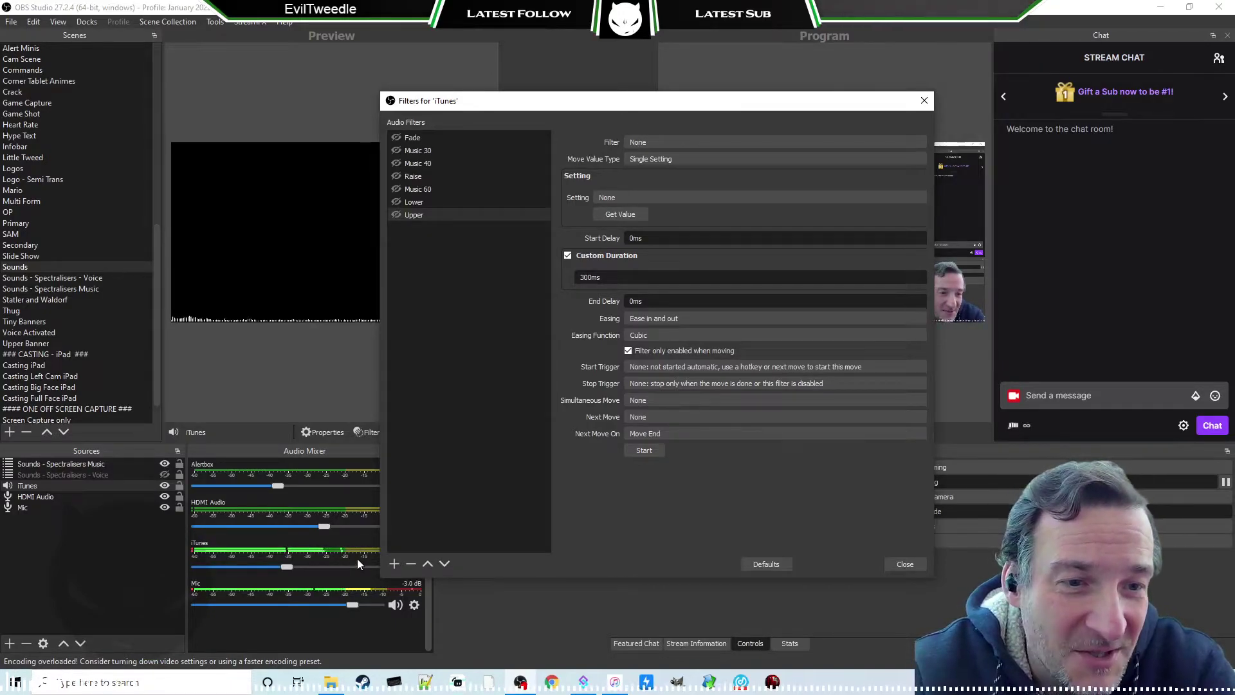
{"action": "left_click_drag", "start_coordinate": [615, 106], "coordinate": [463, 57]}
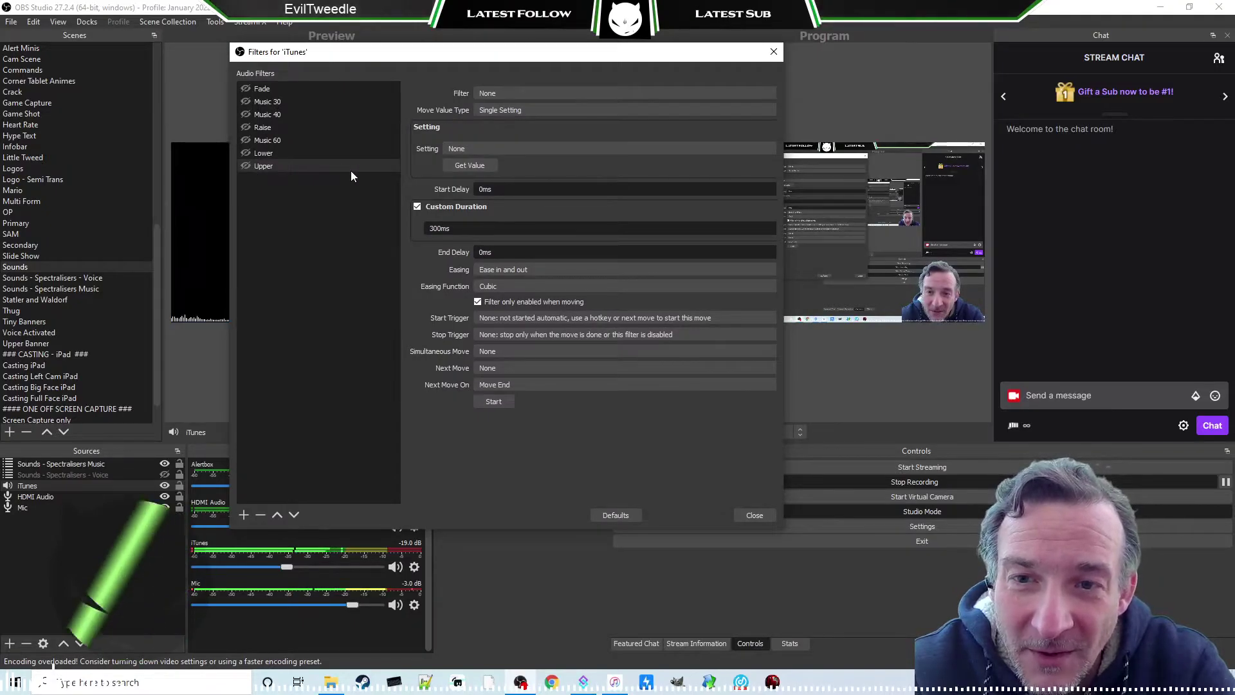
Set the Upper filter to Source volume and capture 11.20% as its target value.
{"action": "left_click", "coordinate": [476, 147]}
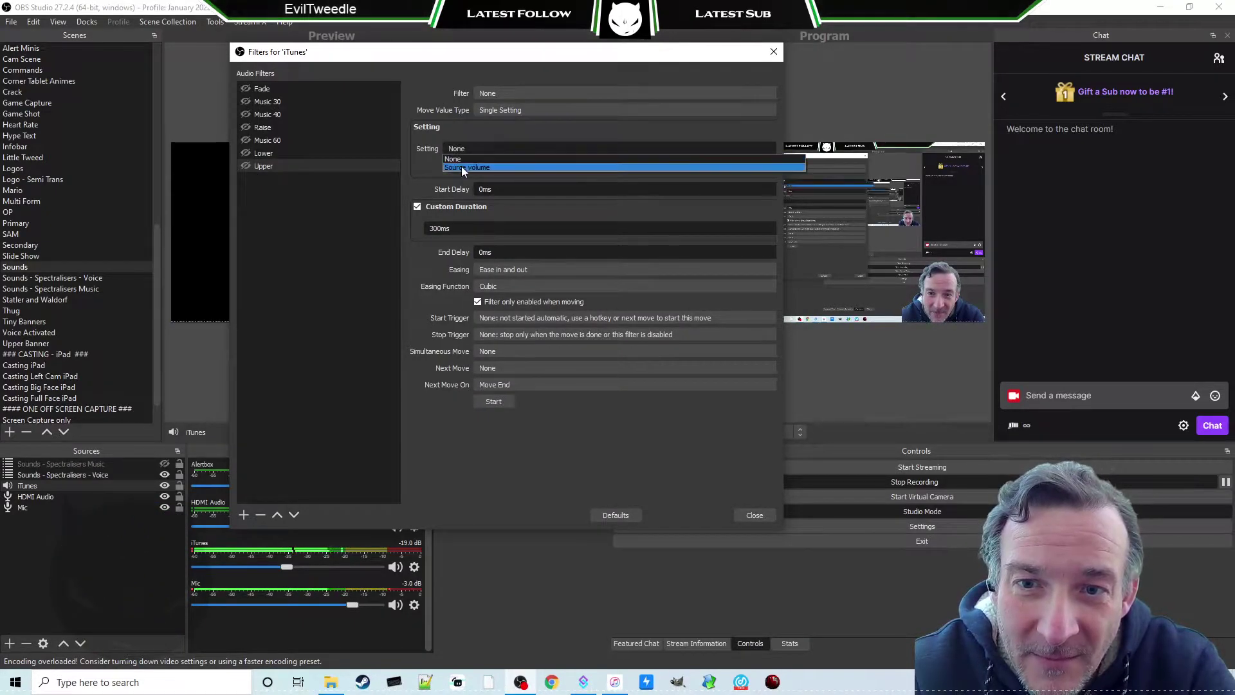
{"action": "left_click", "coordinate": [461, 167]}
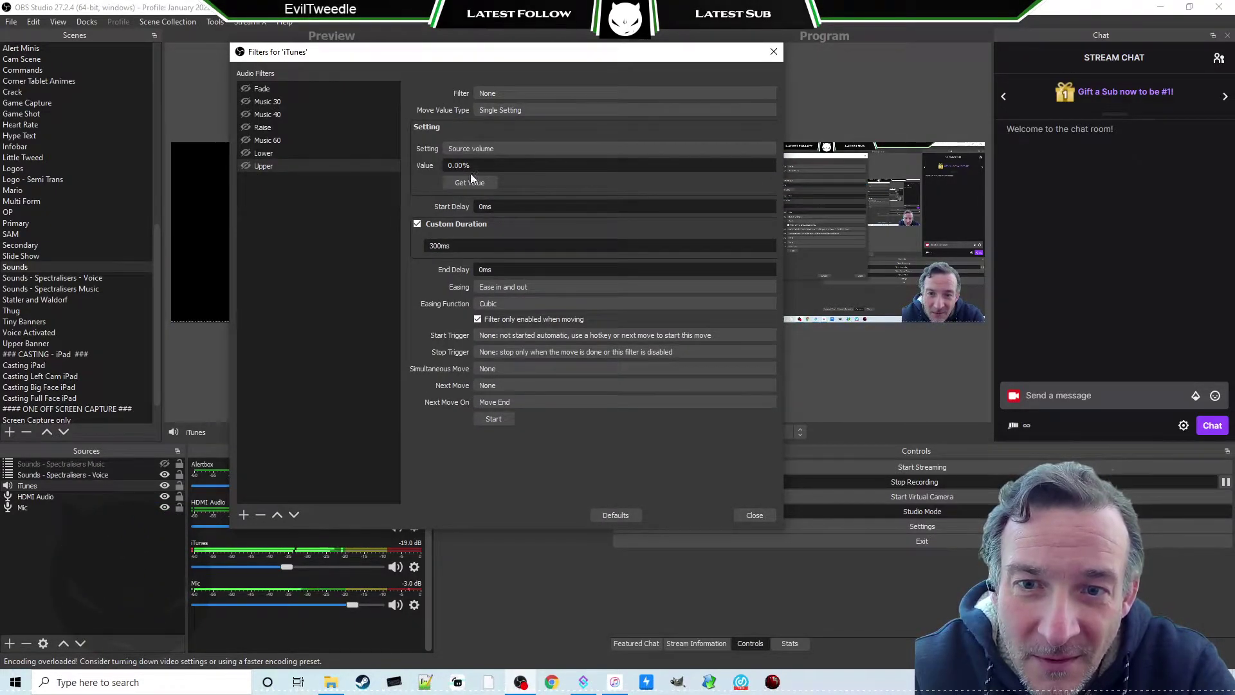
{"action": "left_click", "coordinate": [465, 183]}
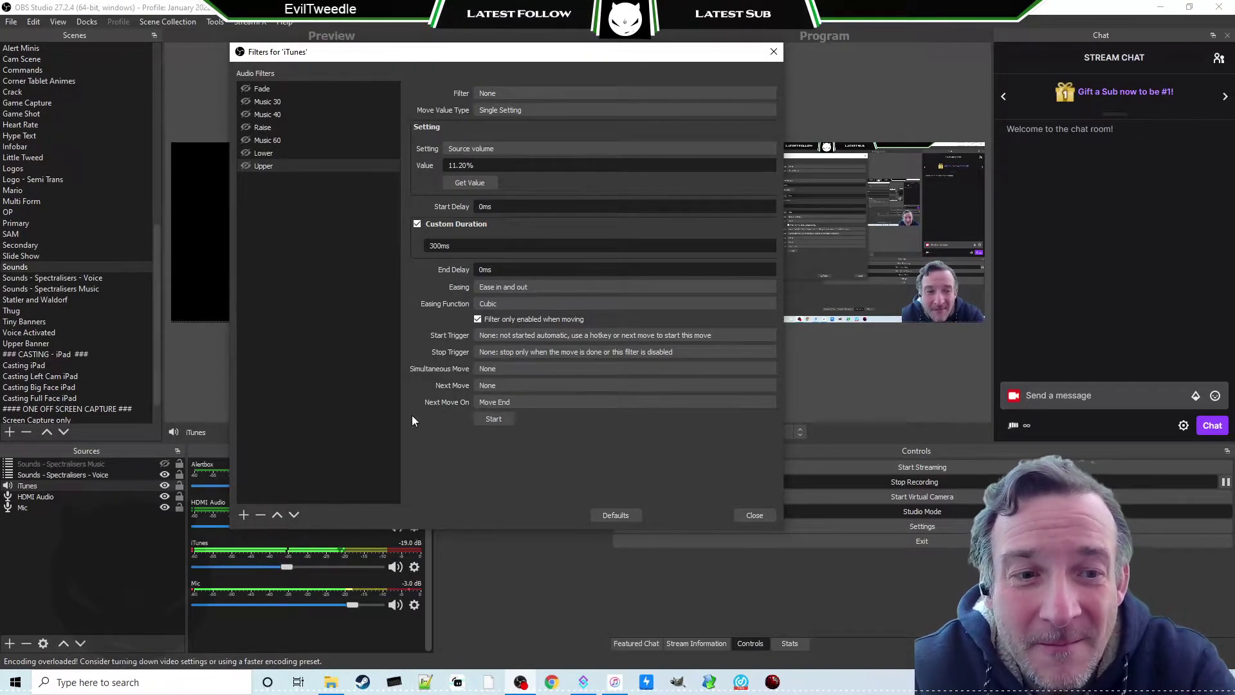
Test Lower, restore the iTunes volume, and give Upper a 2000ms duration.
{"action": "left_click", "coordinate": [246, 153]}
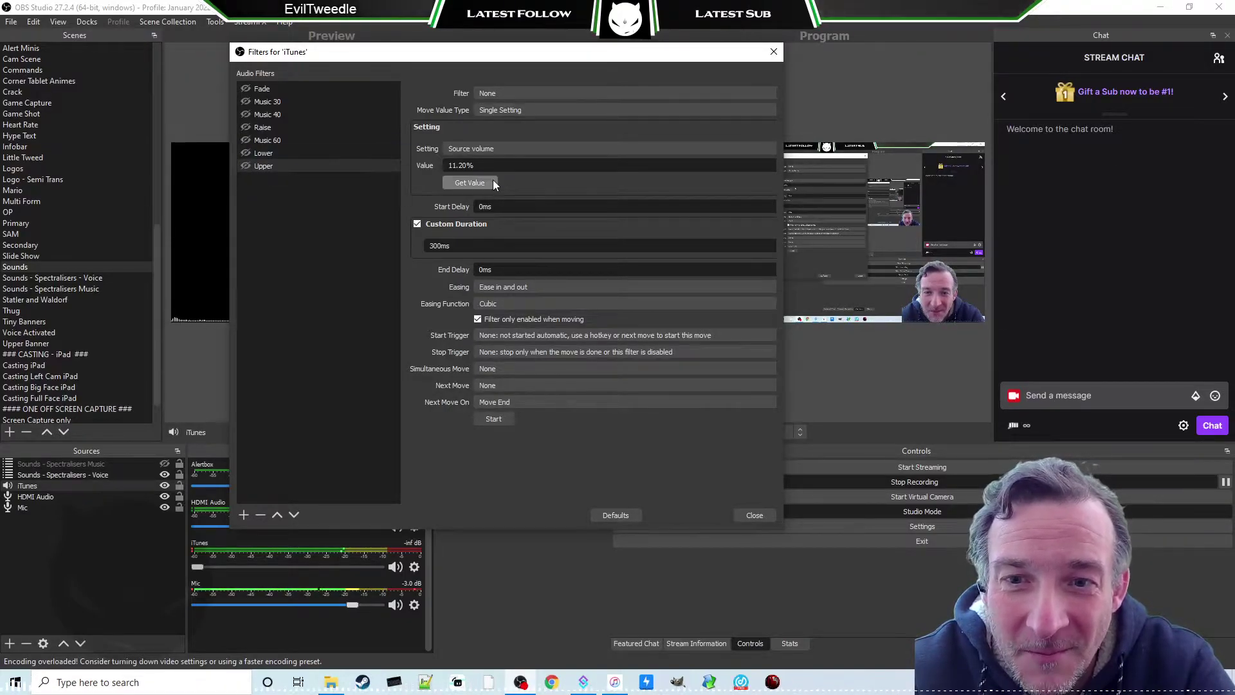
{"action": "left_click", "coordinate": [476, 181]}
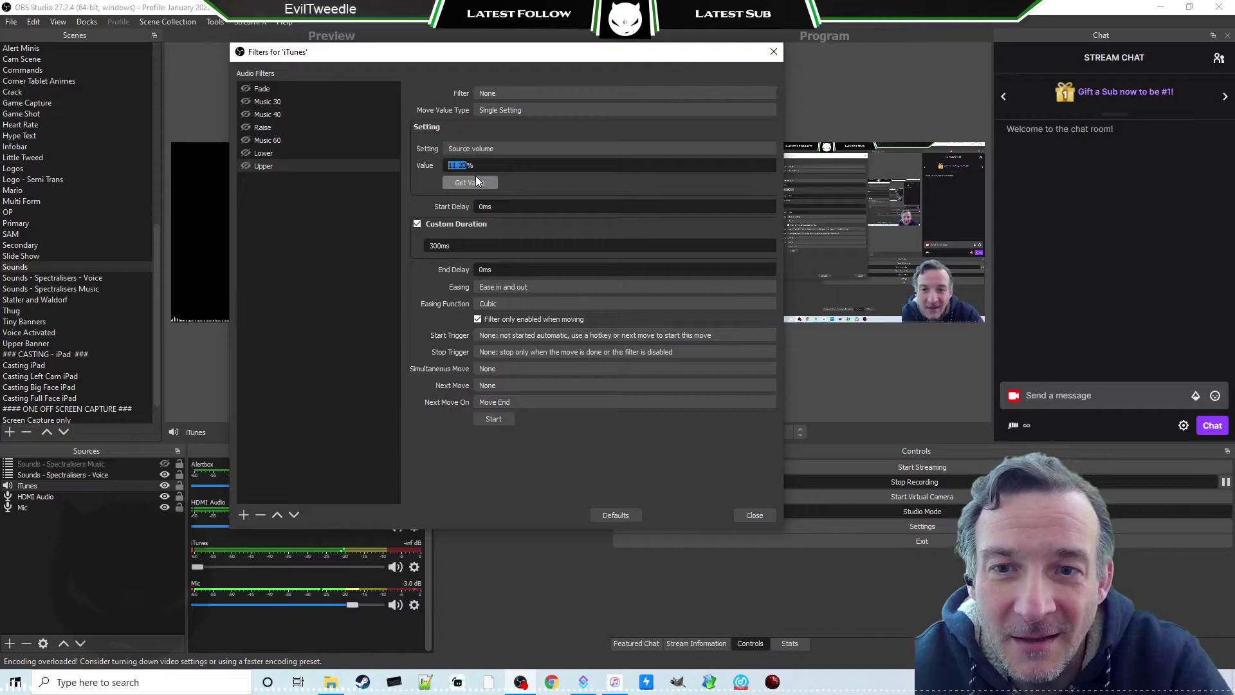
{"action": "left_click", "coordinate": [248, 165]}
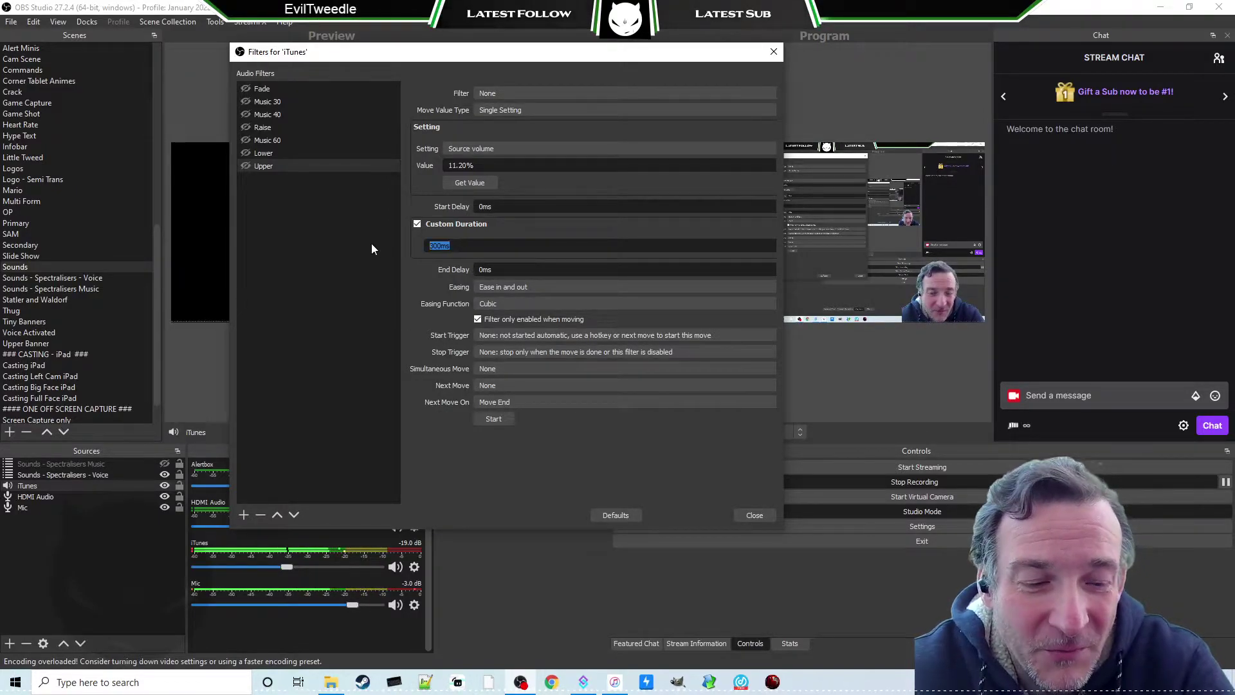
{"action": "type", "text": "2000"}
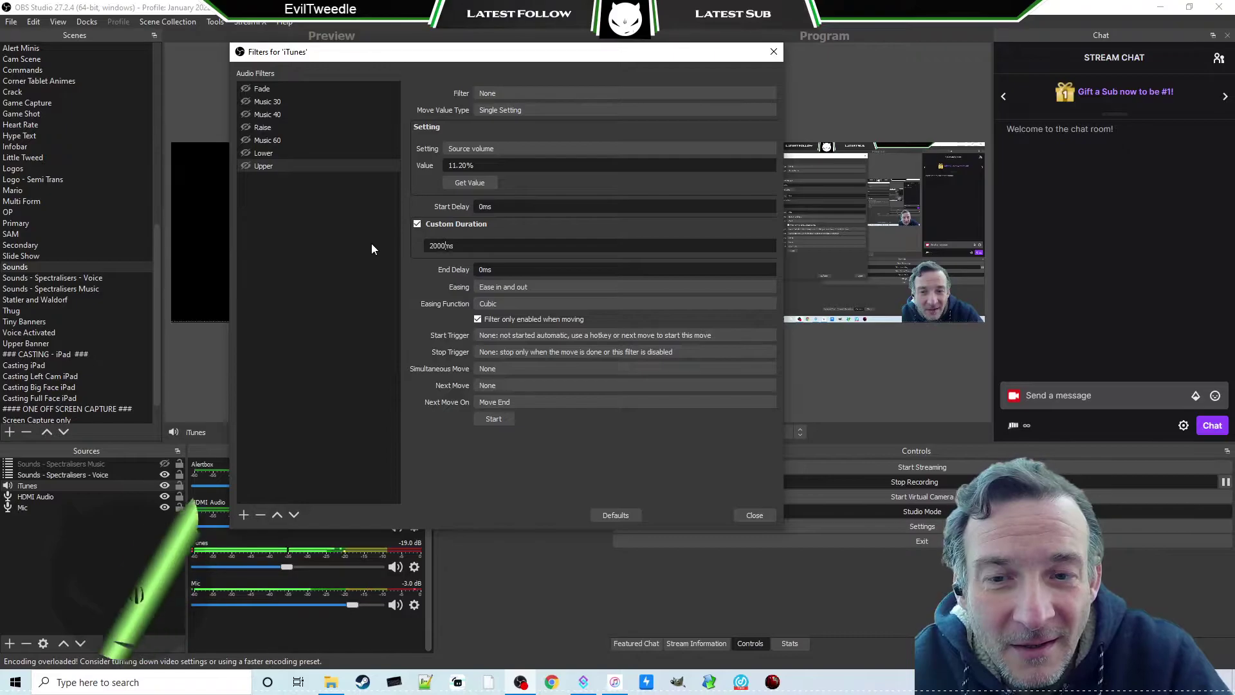
{"action": "key", "text": "Return"}
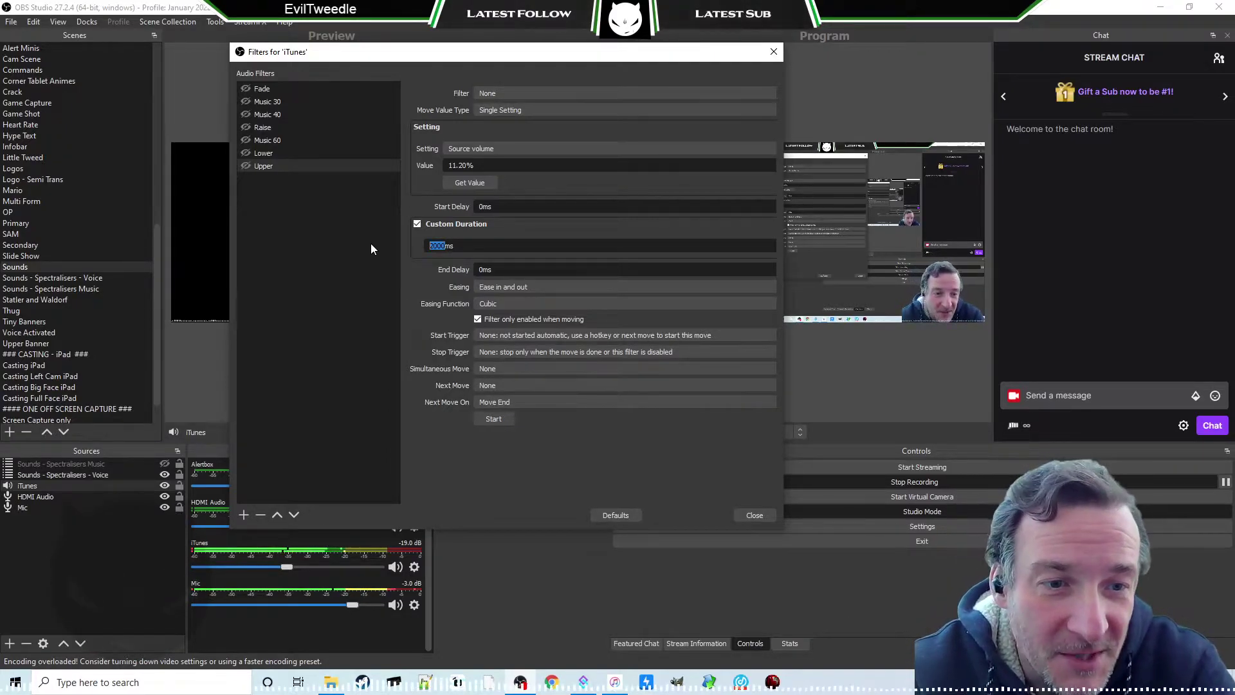
{"action": "left_click", "coordinate": [243, 155]}
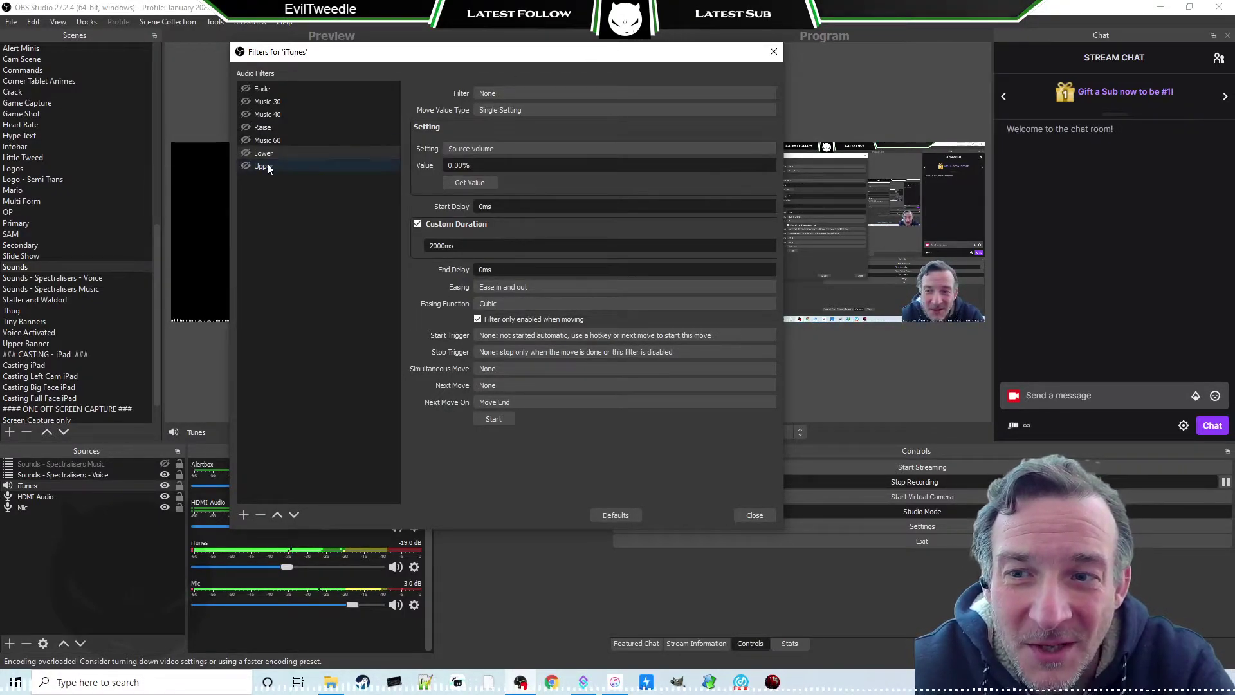
Close the iTunes filters and add a Move Value filter named Lower to the Mic.
{"action": "left_click", "coordinate": [754, 516]}
{"action": "right_click", "coordinate": [37, 510]}
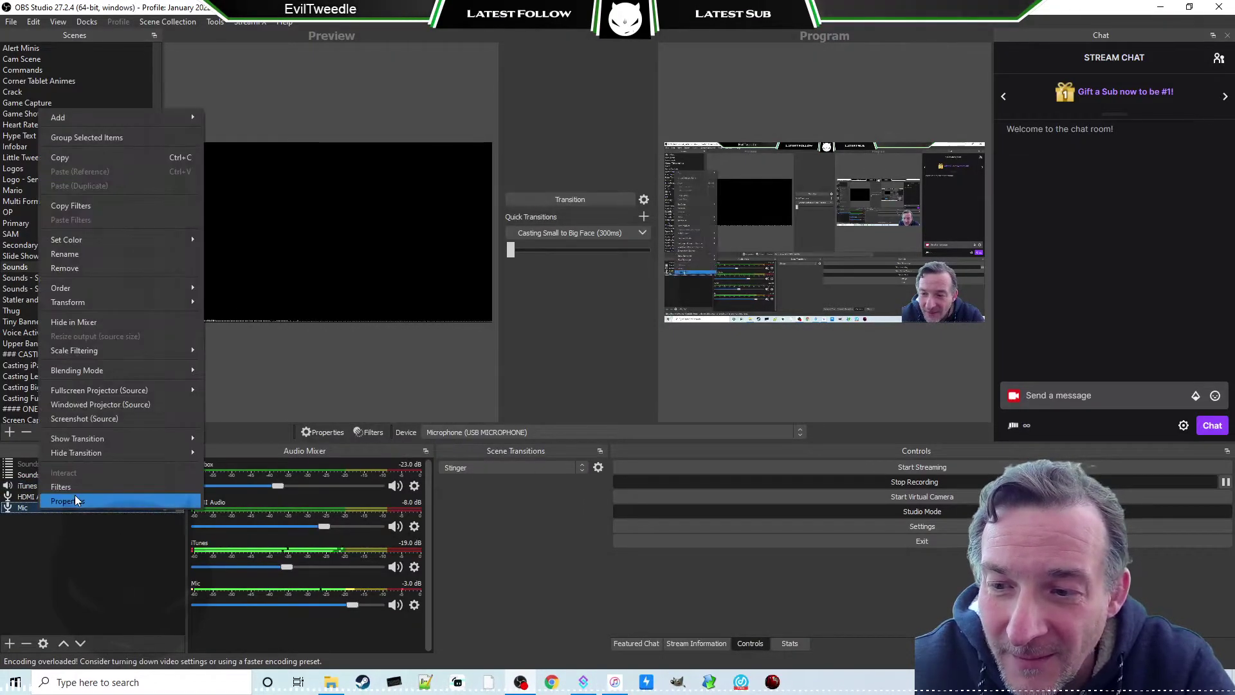
{"action": "left_click", "coordinate": [75, 486]}
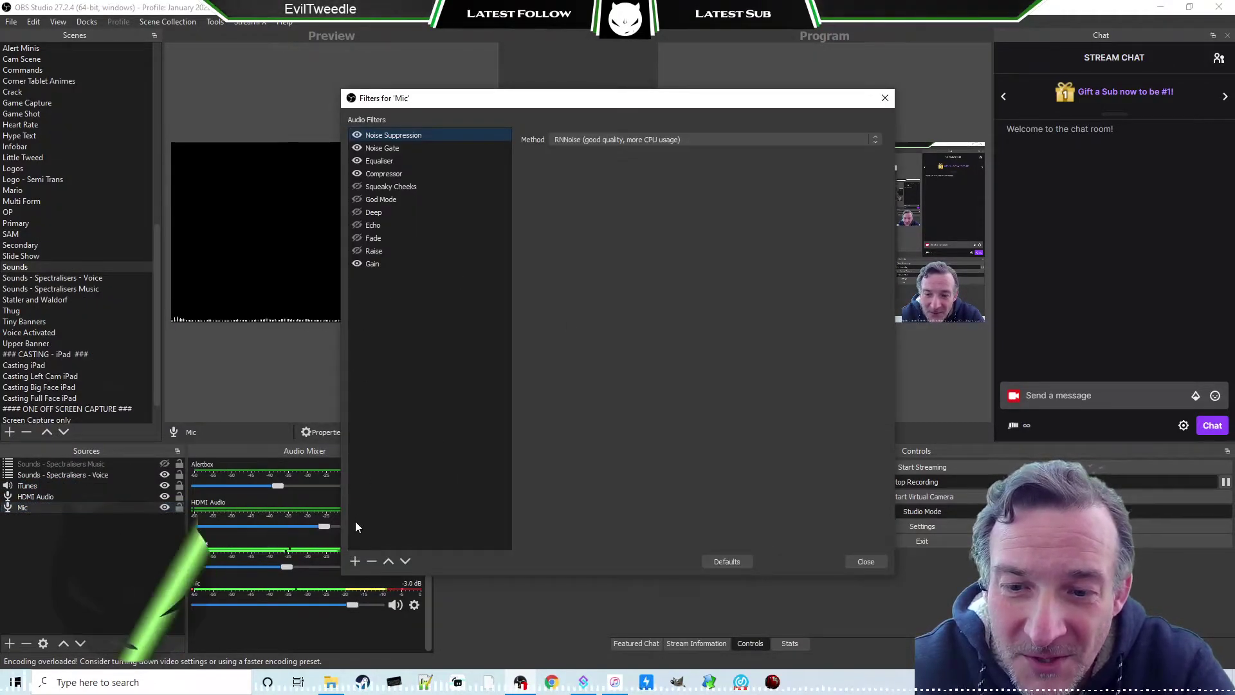
{"action": "left_click", "coordinate": [356, 562]}
{"action": "left_click", "coordinate": [378, 511]}
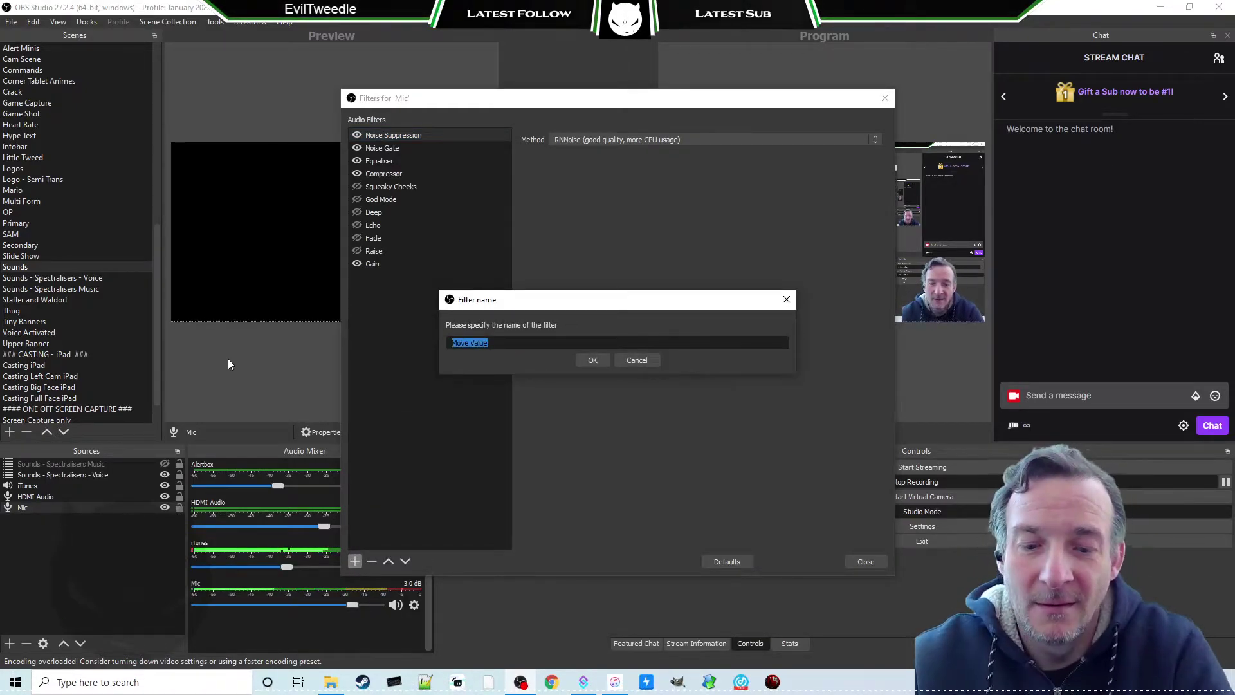
{"action": "type", "text": "Lower"}
{"action": "key", "text": "Return"}
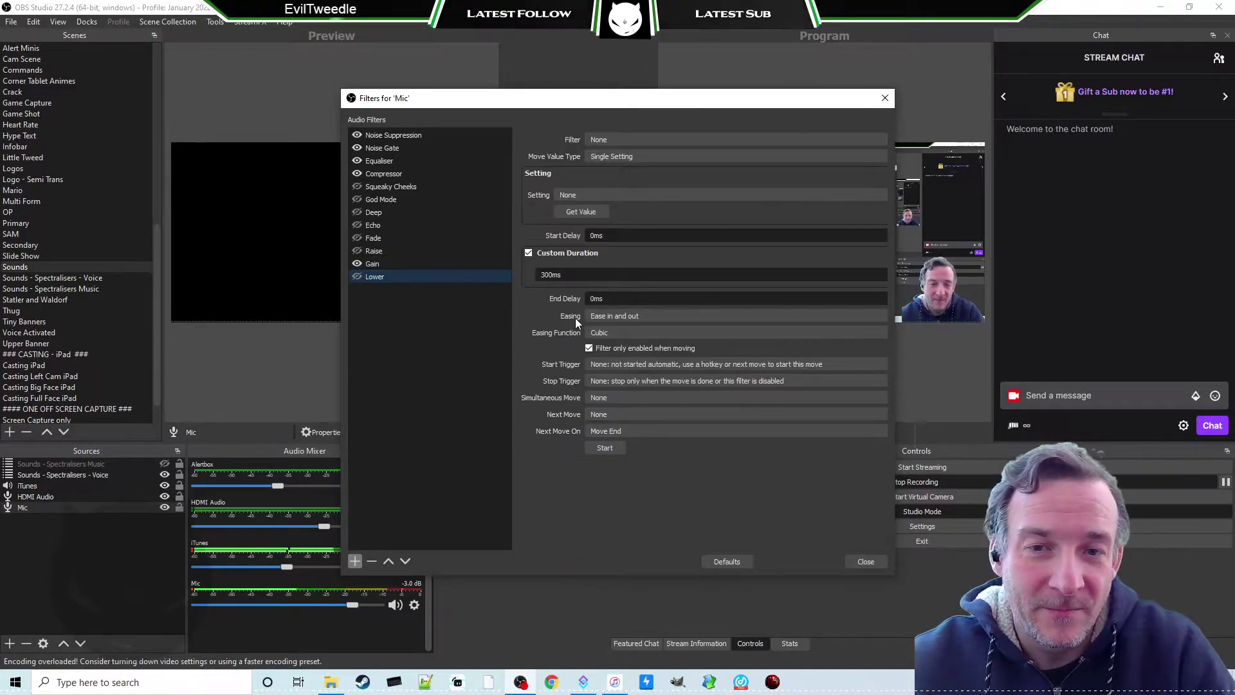
Set the Mic Lower filter to Source volume with custom duration 20000, then reopen Mic filters.
{"action": "left_click", "coordinate": [575, 195]}
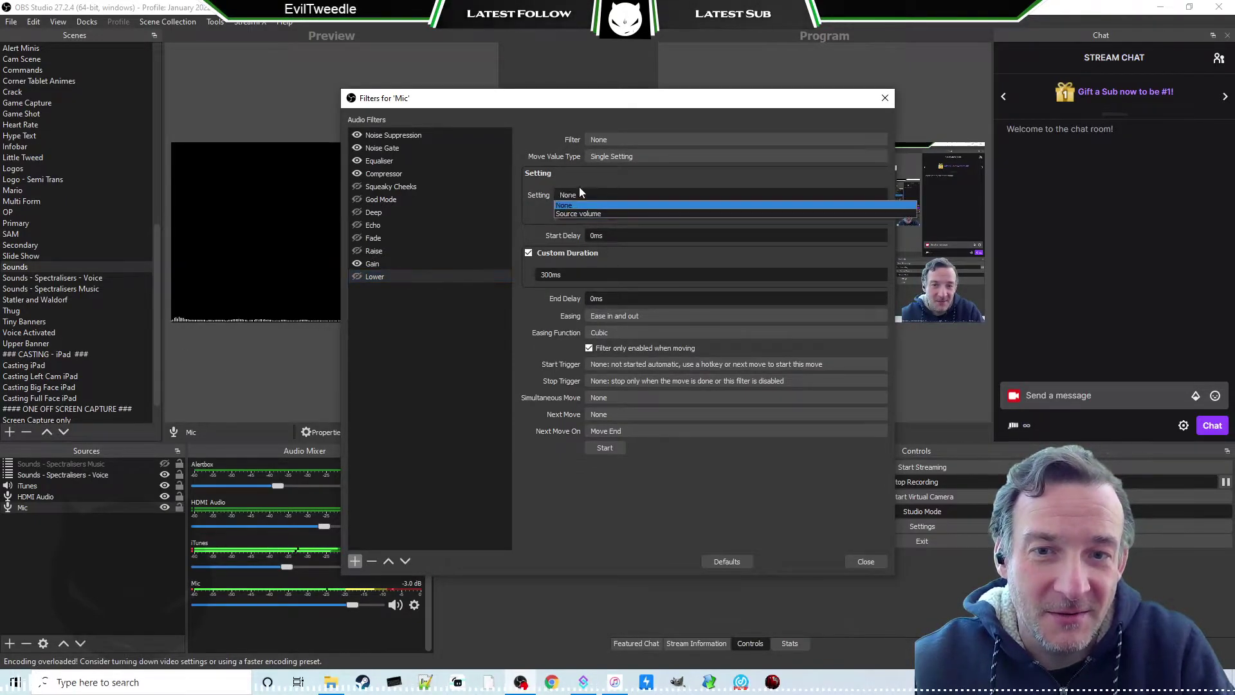
{"action": "left_click", "coordinate": [567, 213]}
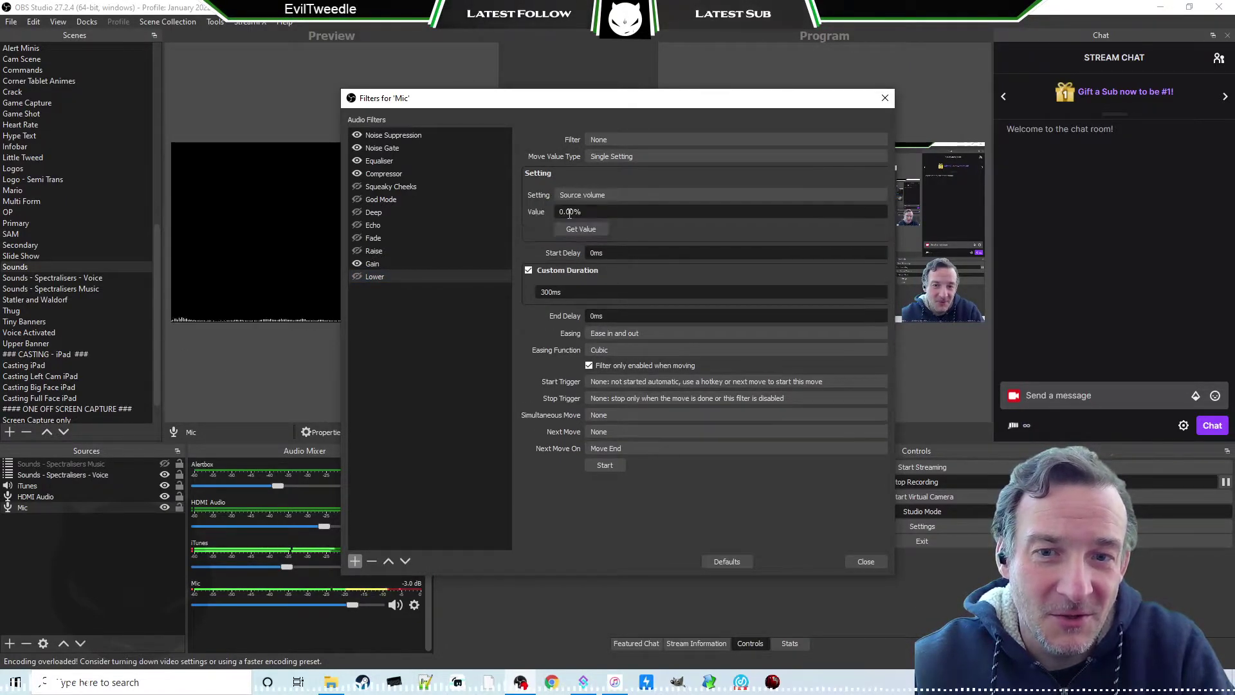
{"action": "double_click", "coordinate": [554, 292]}
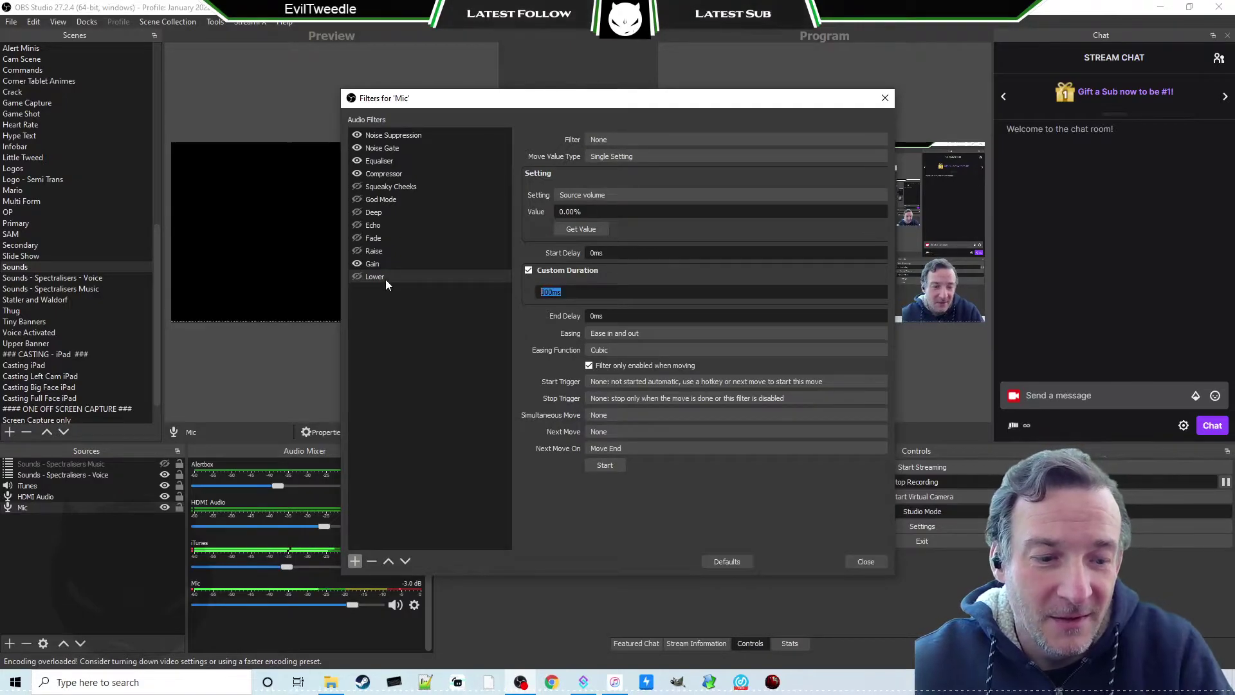
{"action": "type", "text": "20000"}
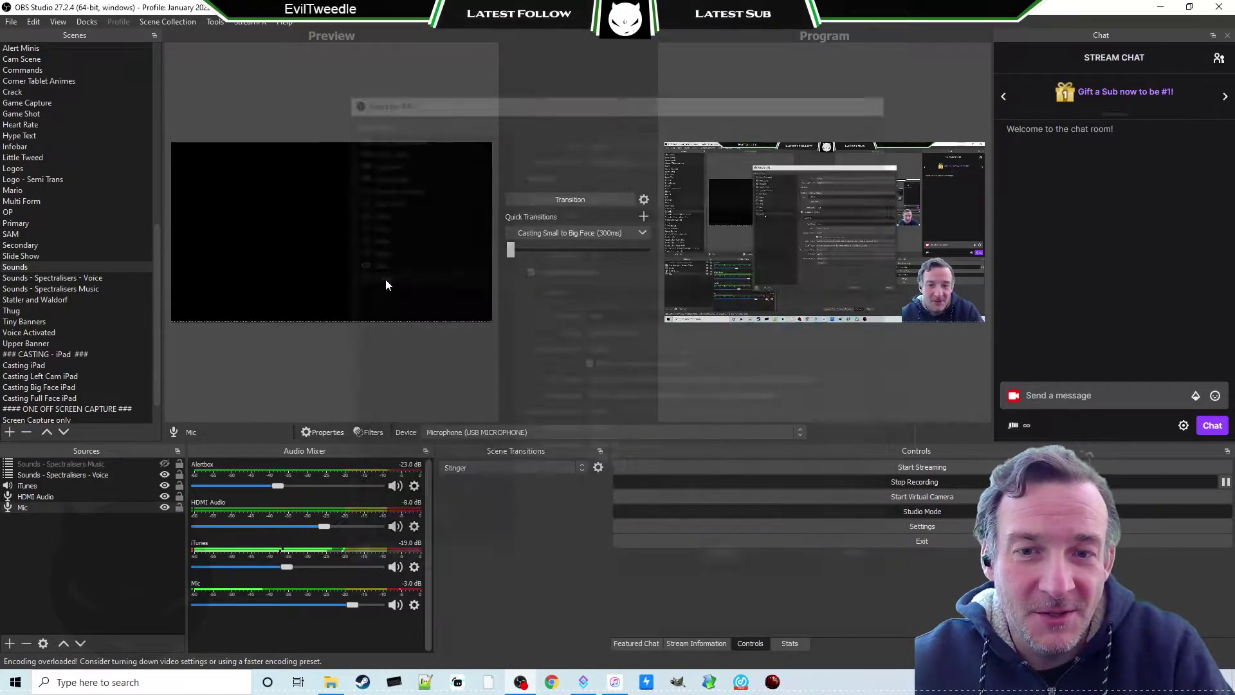
{"action": "key", "text": "Escape"}
{"action": "right_click", "coordinate": [44, 509]}
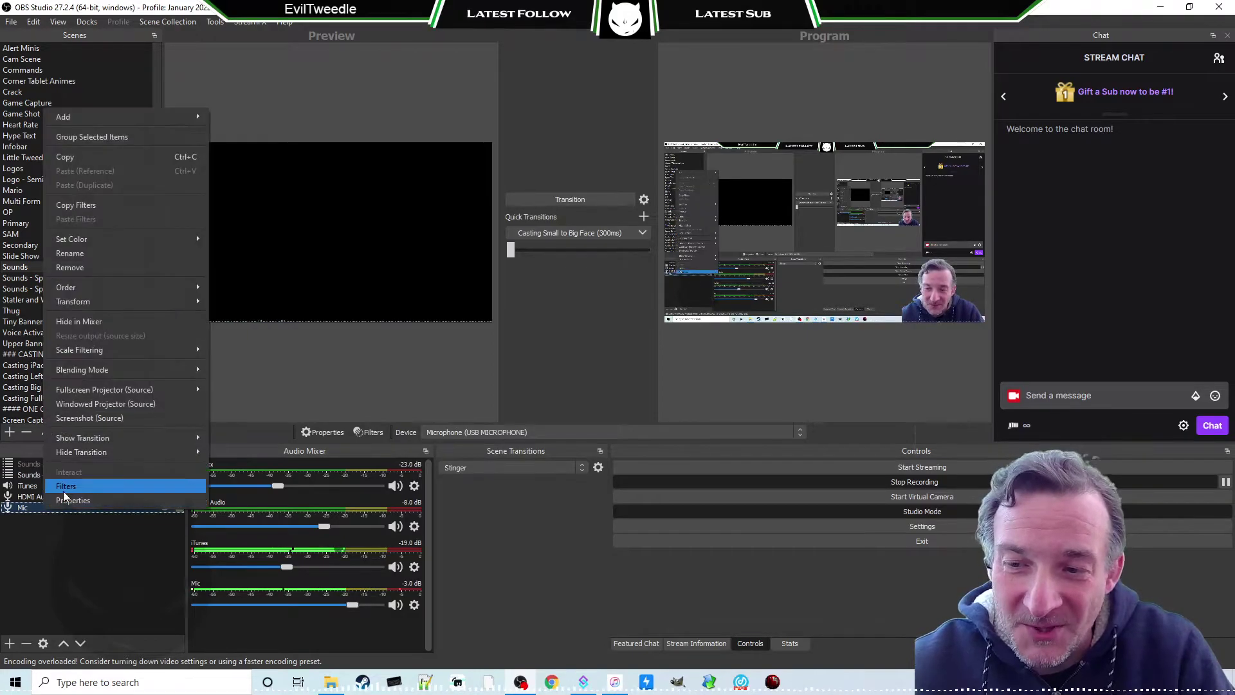
{"action": "left_click", "coordinate": [65, 489]}
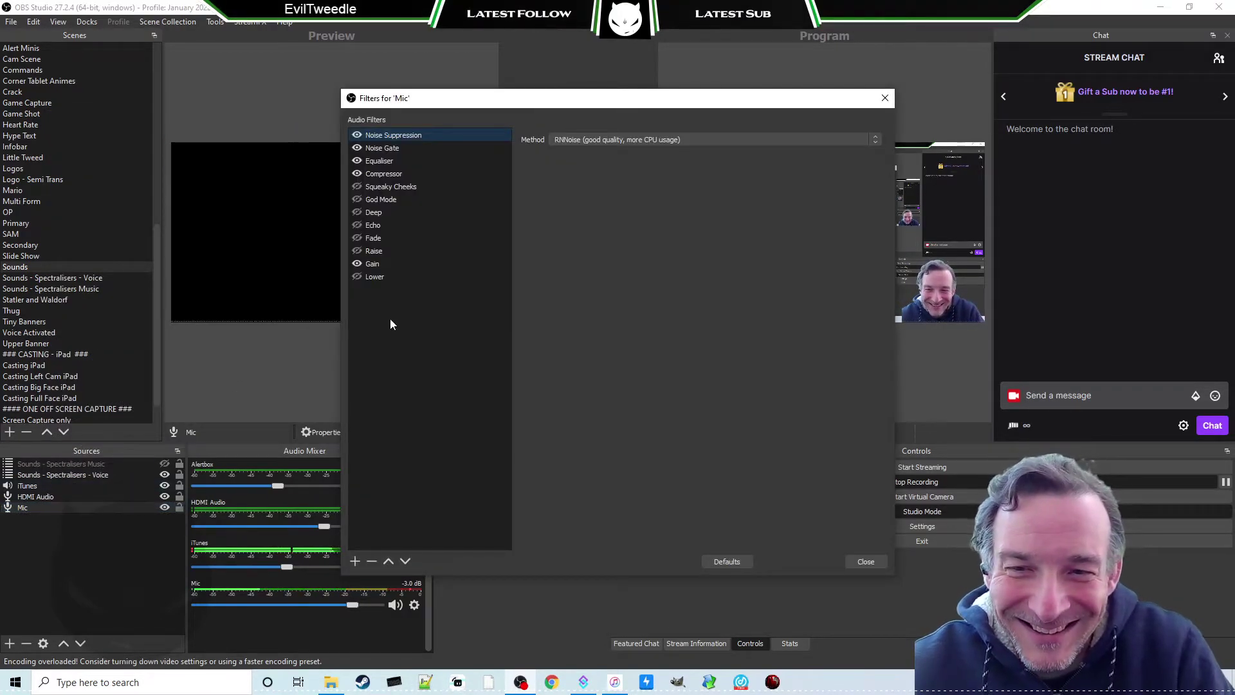
Add a Move Value filter named Upper to the Mic.
{"action": "right_click", "coordinate": [391, 320]}
{"action": "mouse_move", "coordinate": [424, 328]}
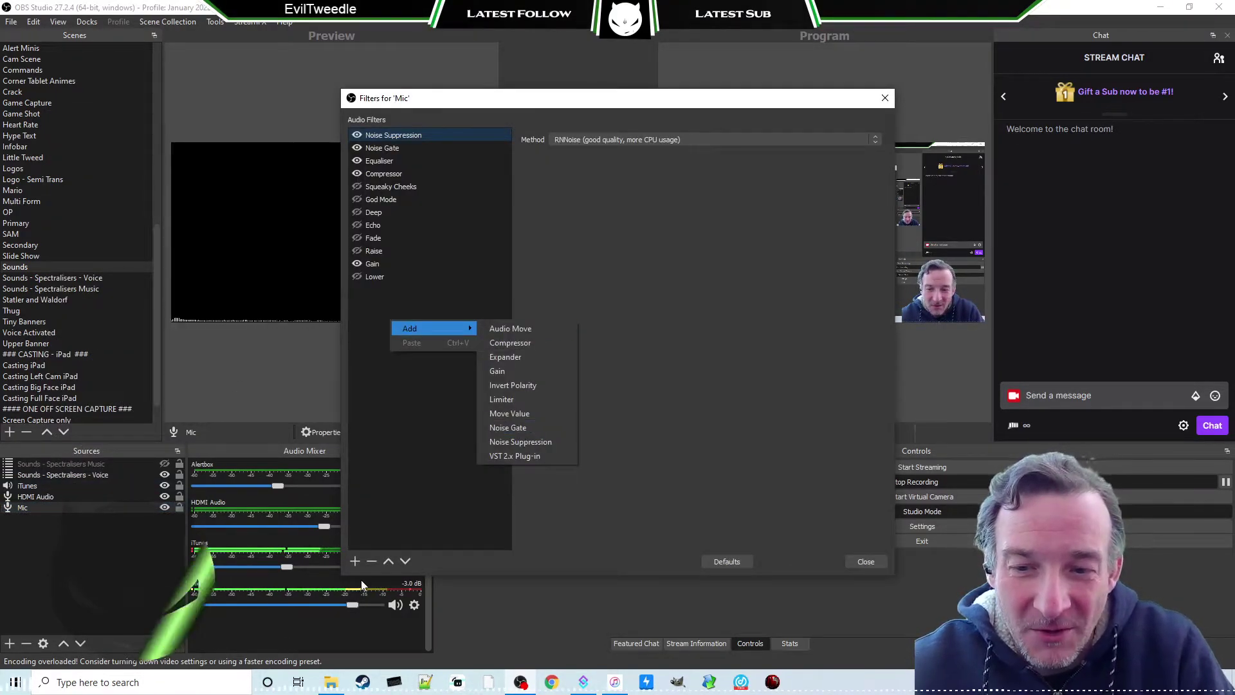
{"action": "left_click", "coordinate": [511, 413]}
{"action": "type", "text": "U"}
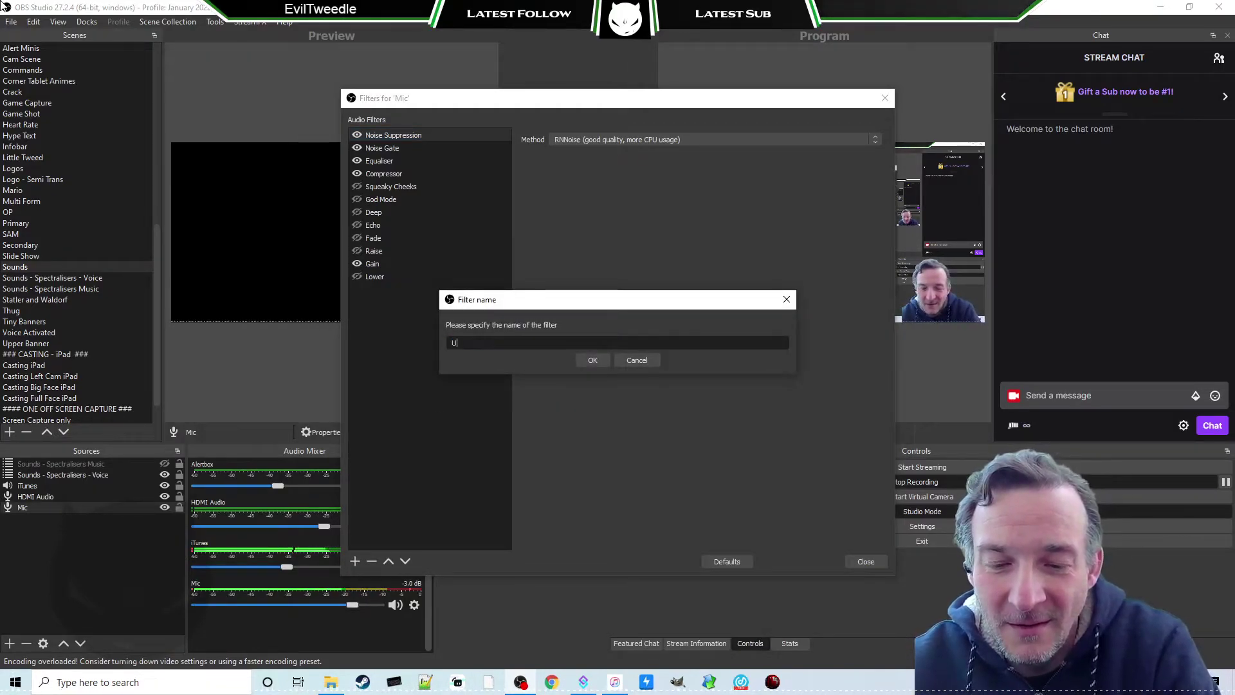
{"action": "type", "text": "pper"}
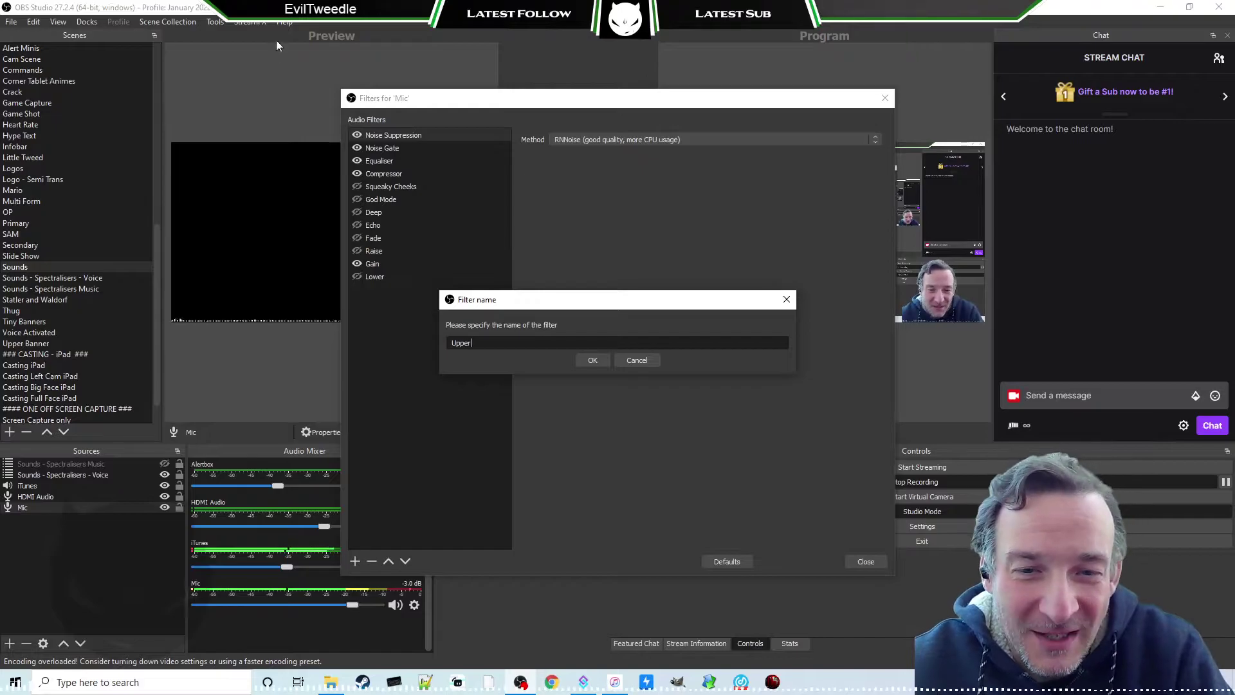
{"action": "left_click", "coordinate": [598, 359]}
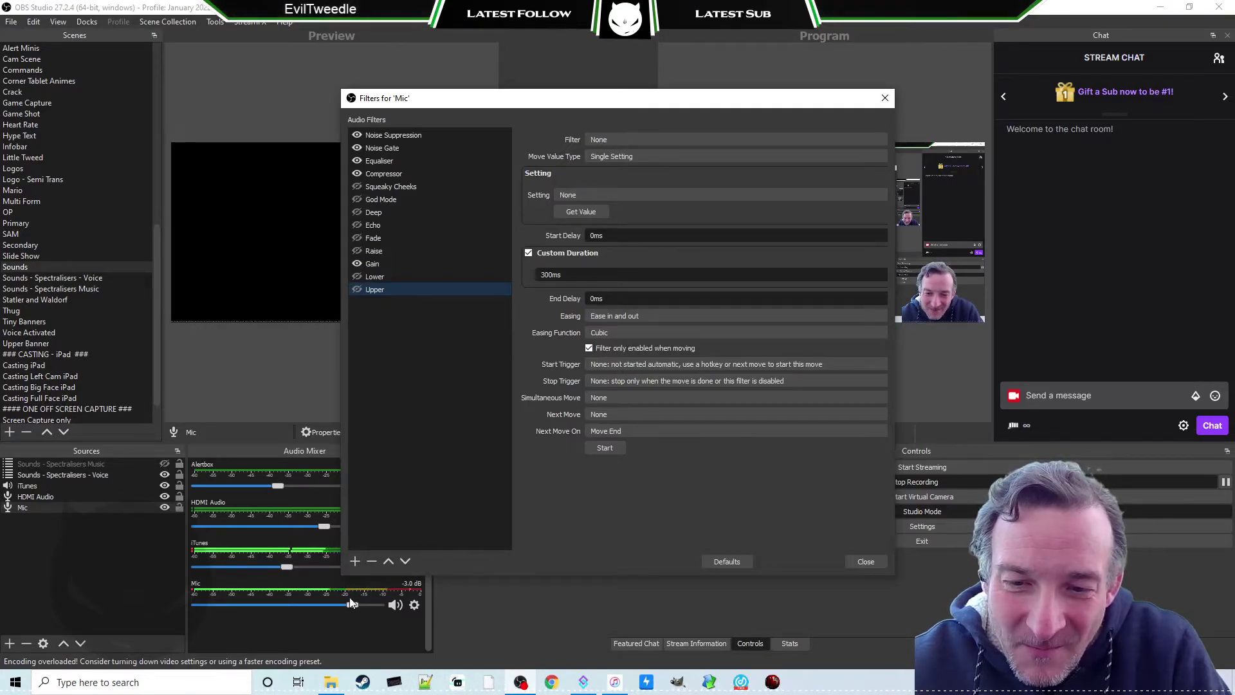
Set the Mic Upper filter to move Source volume to 71.00% over 2000ms.
{"action": "left_click", "coordinate": [573, 193]}
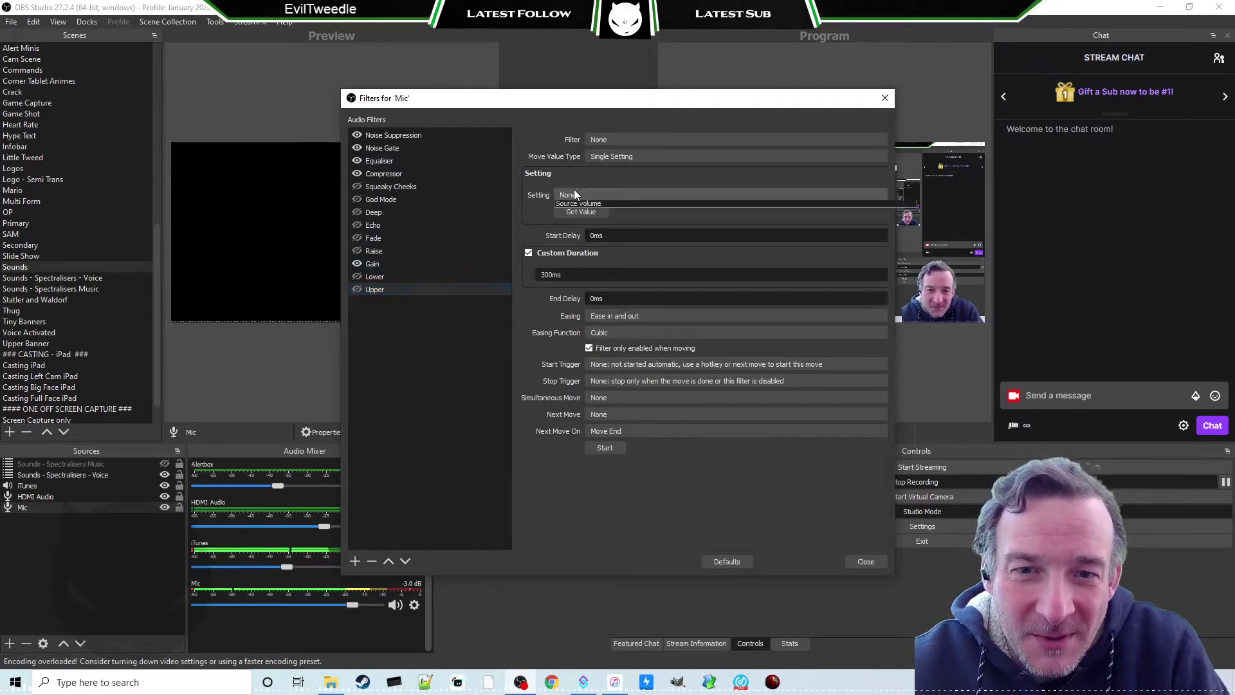
{"action": "left_click", "coordinate": [566, 218]}
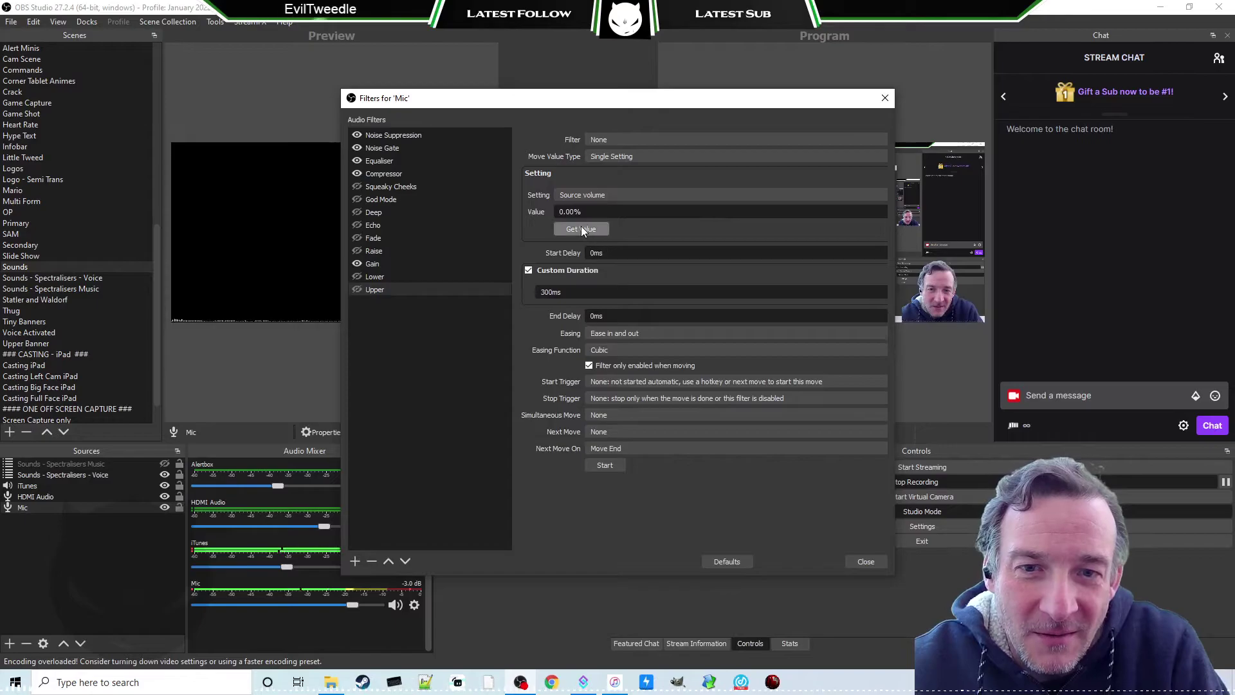
{"action": "left_click", "coordinate": [580, 229]}
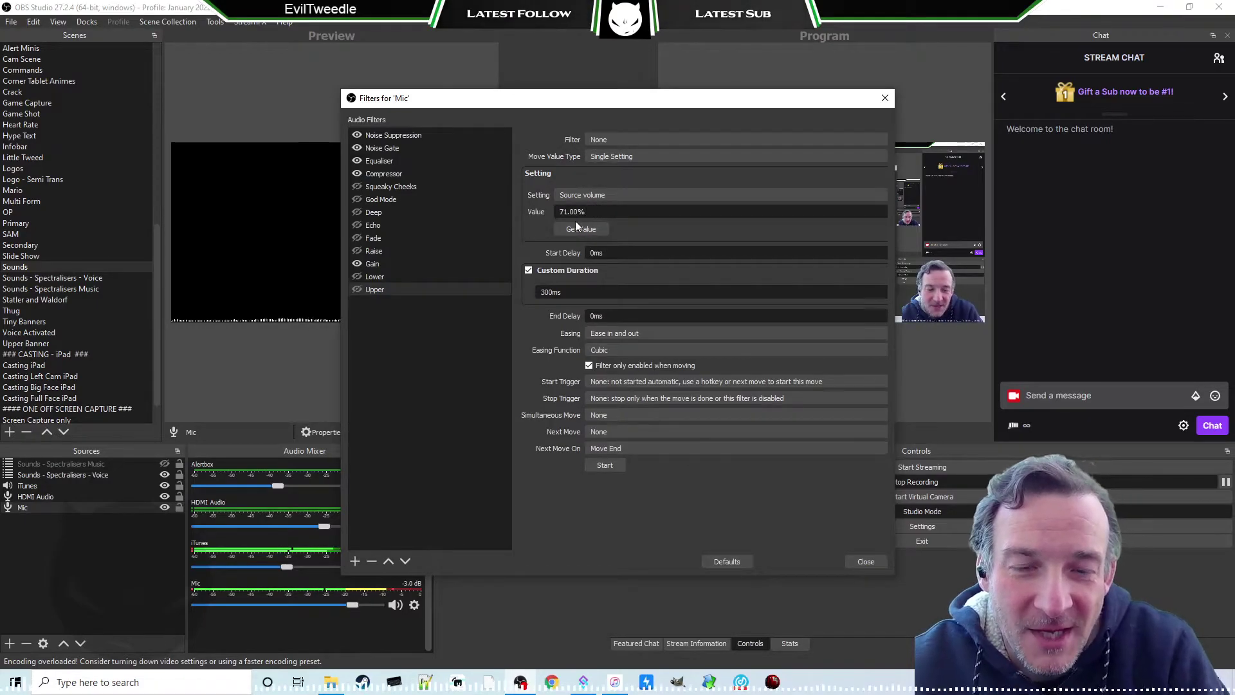
{"action": "double_click", "coordinate": [576, 221]}
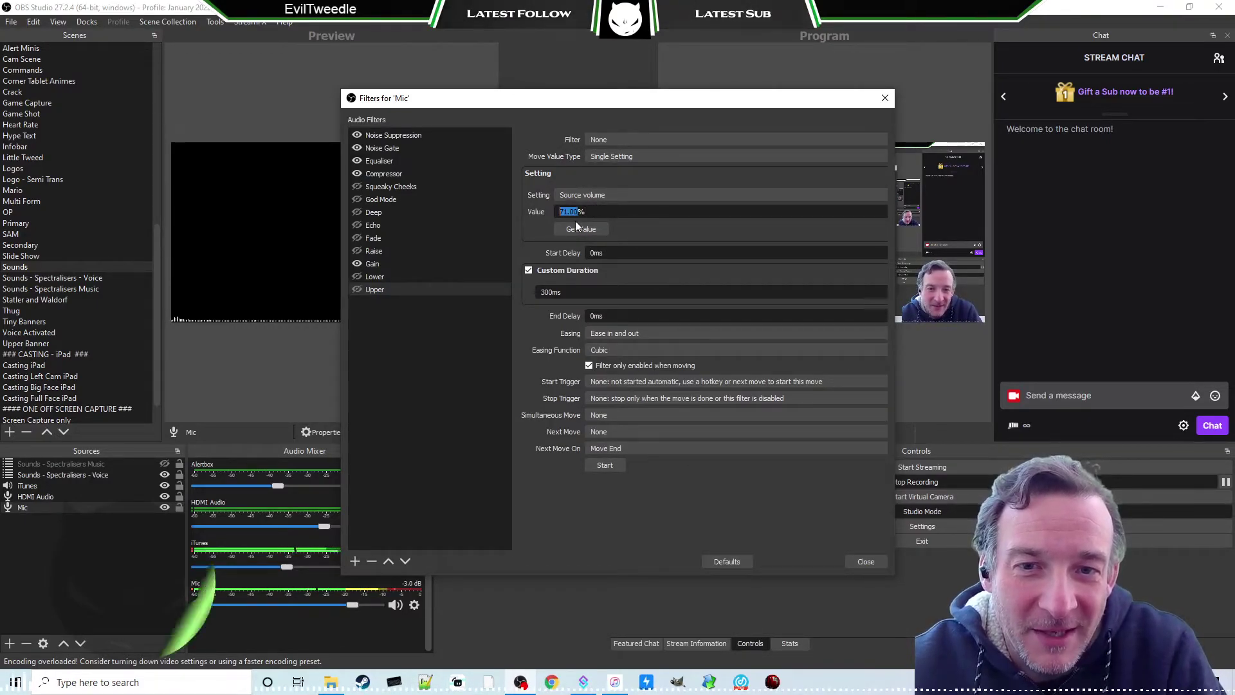
{"action": "left_click", "coordinate": [576, 293]}
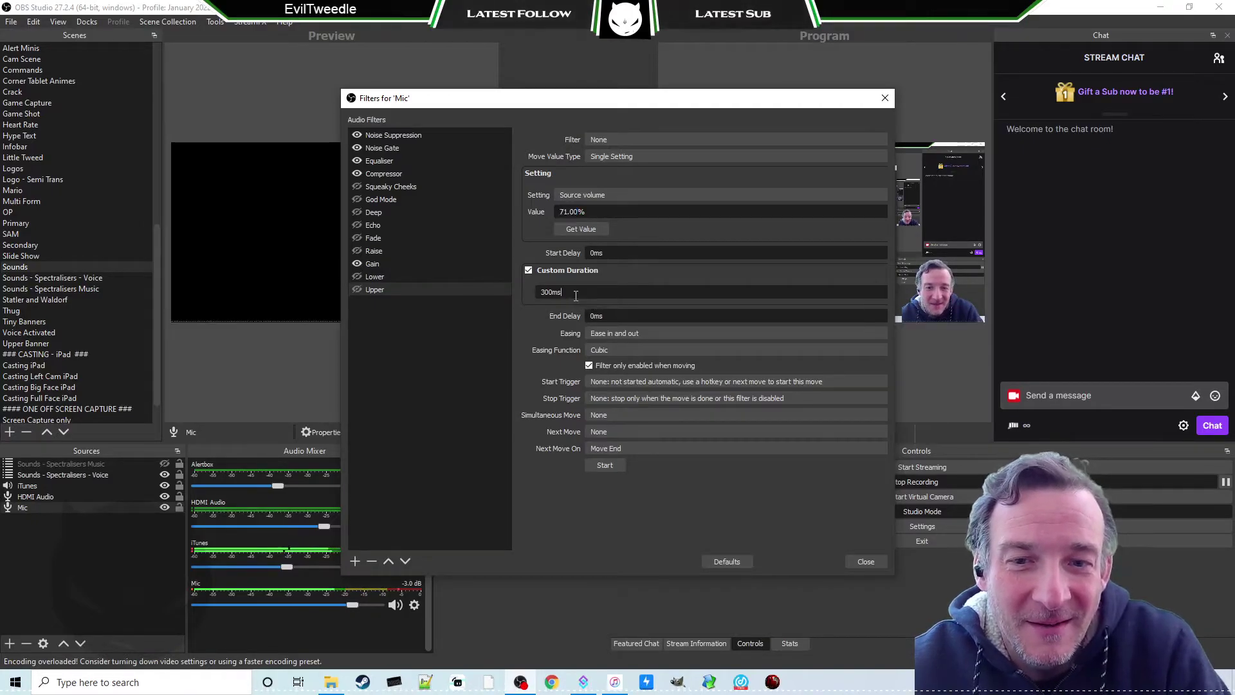
{"action": "key", "text": "ctrl+a"}
{"action": "type", "text": "2000"}
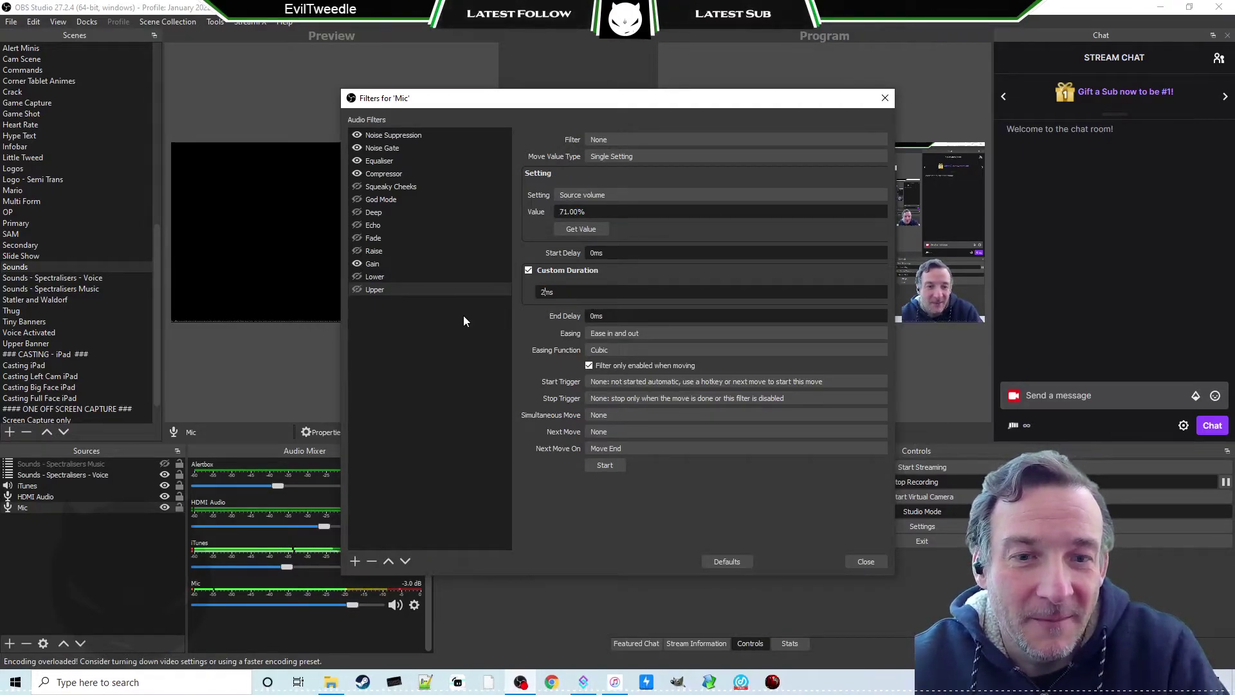
{"action": "key", "text": "ctrl+a"}
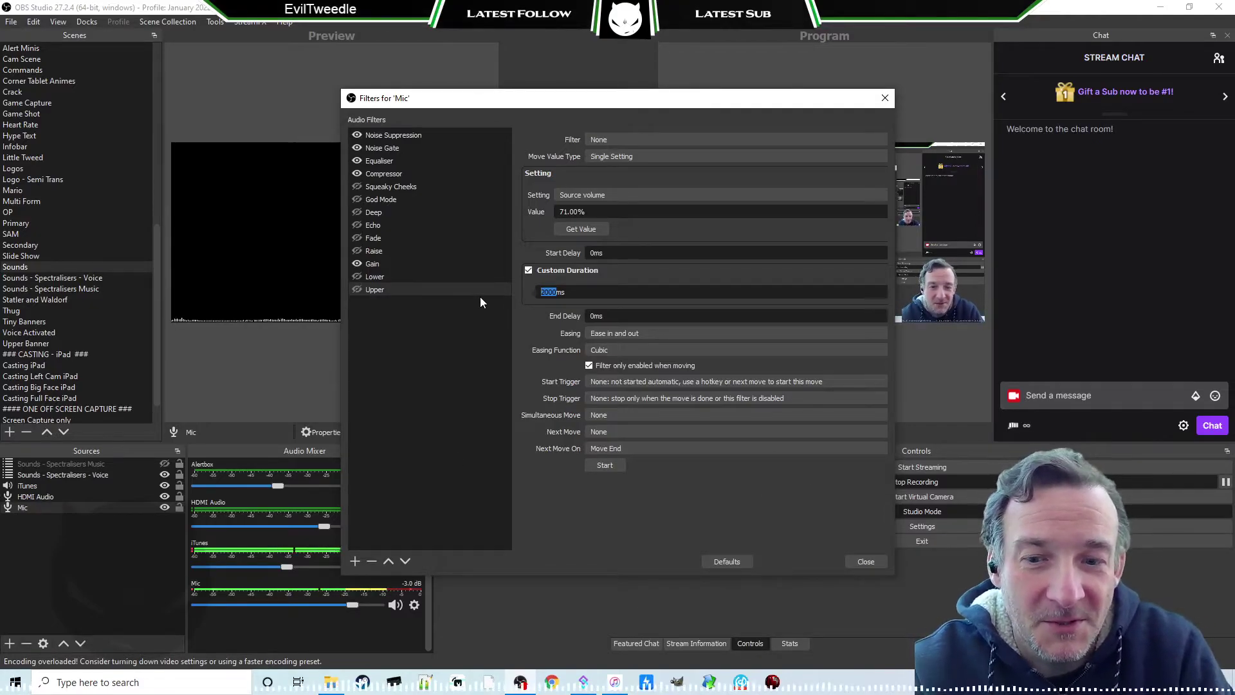
Turn on the Mic's Lower and Upper filters and close the filters window.
{"action": "left_click", "coordinate": [358, 277]}
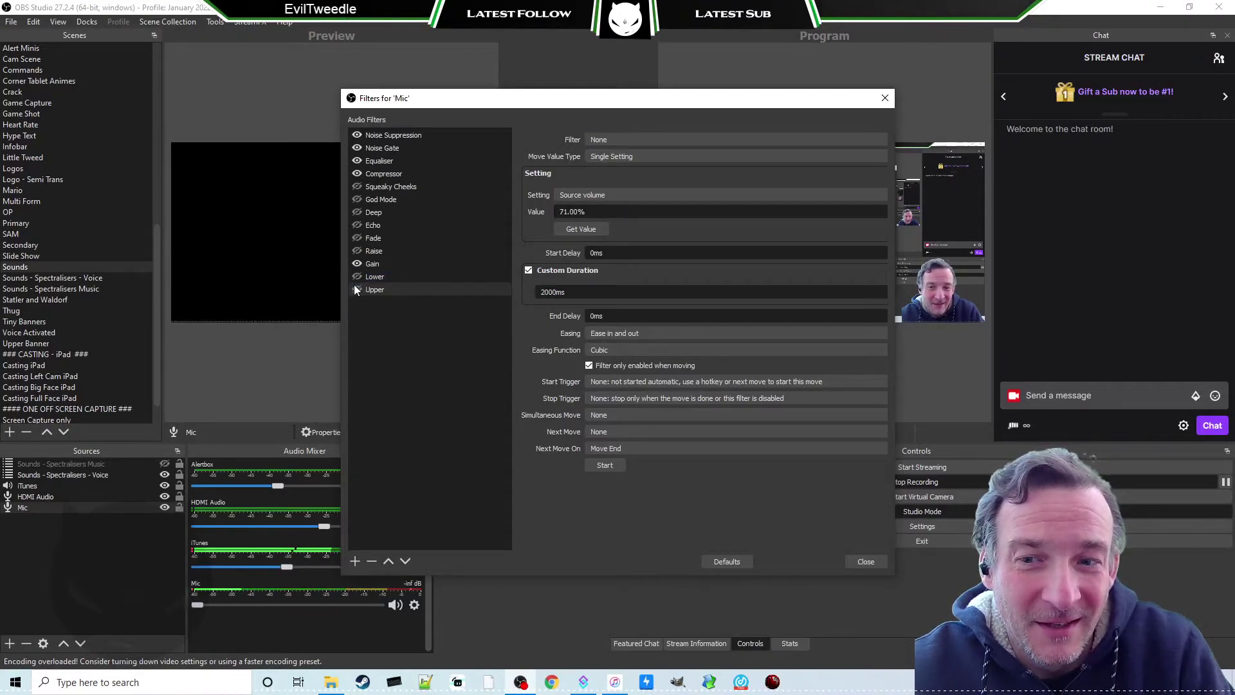
{"action": "left_click", "coordinate": [358, 289]}
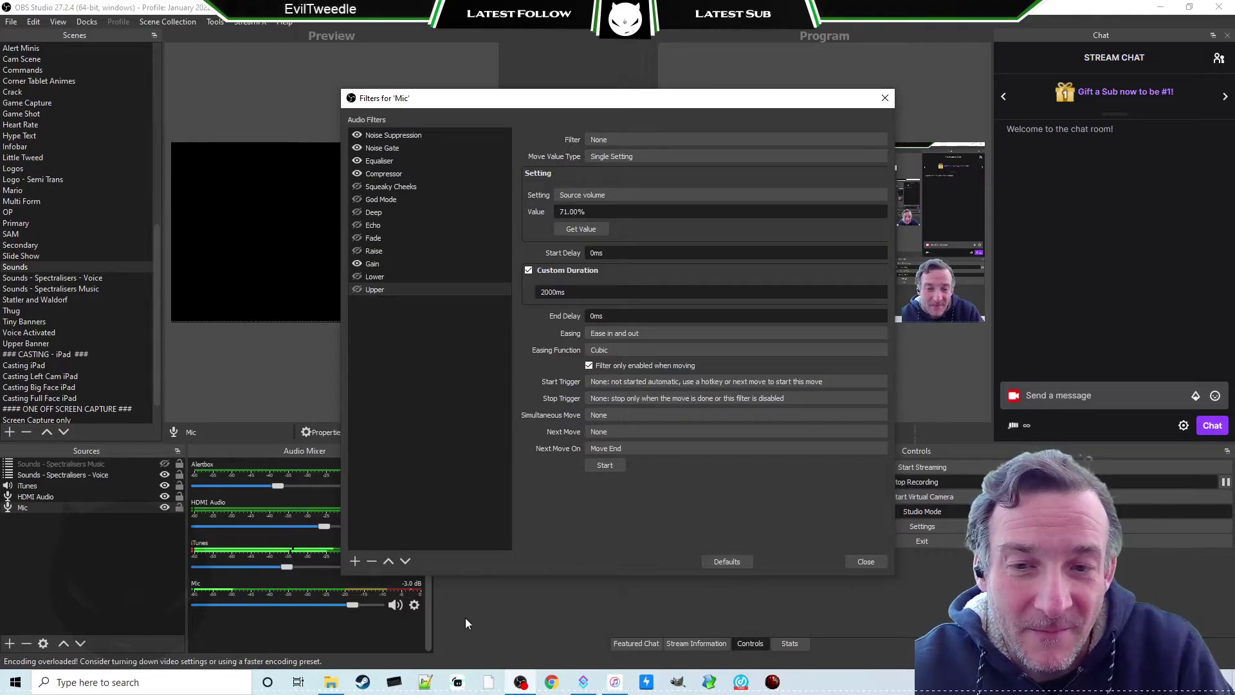
{"action": "left_click", "coordinate": [876, 563]}
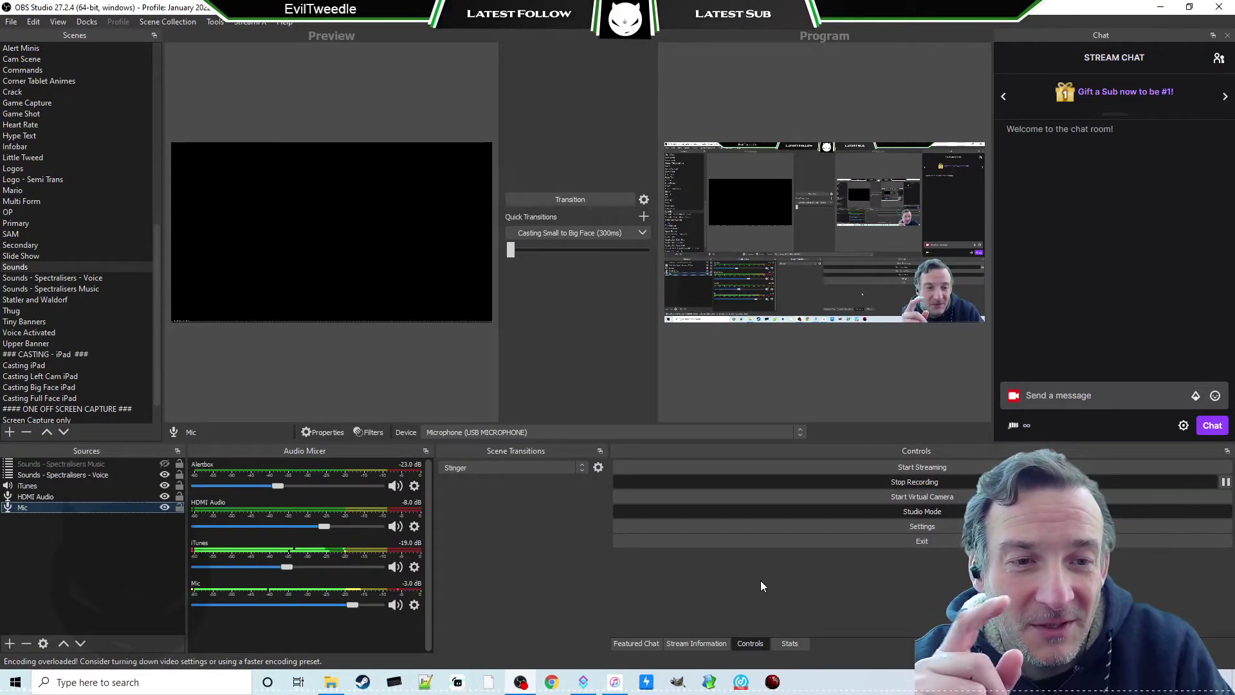
Switch to Streamer.bot's Actions tab and maximise the window.
{"action": "left_click", "coordinate": [583, 682]}
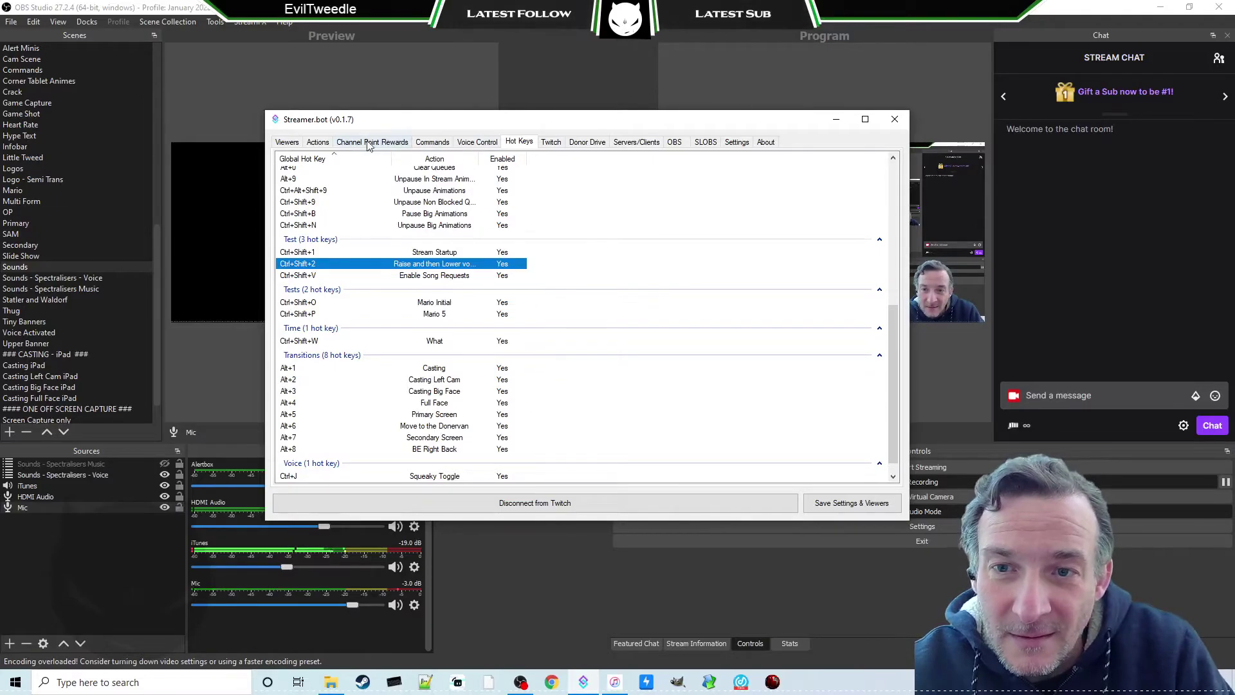
{"action": "left_click", "coordinate": [311, 146]}
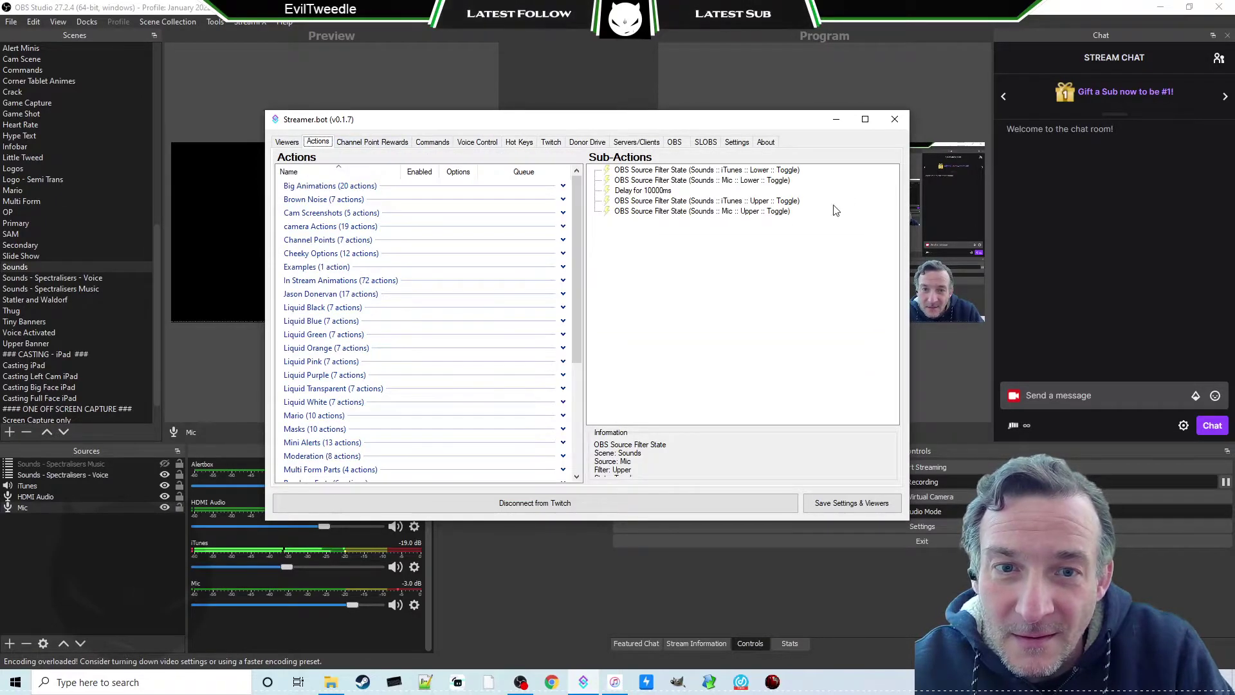
{"action": "left_click", "coordinate": [653, 171]}
{"action": "left_click", "coordinate": [866, 120]}
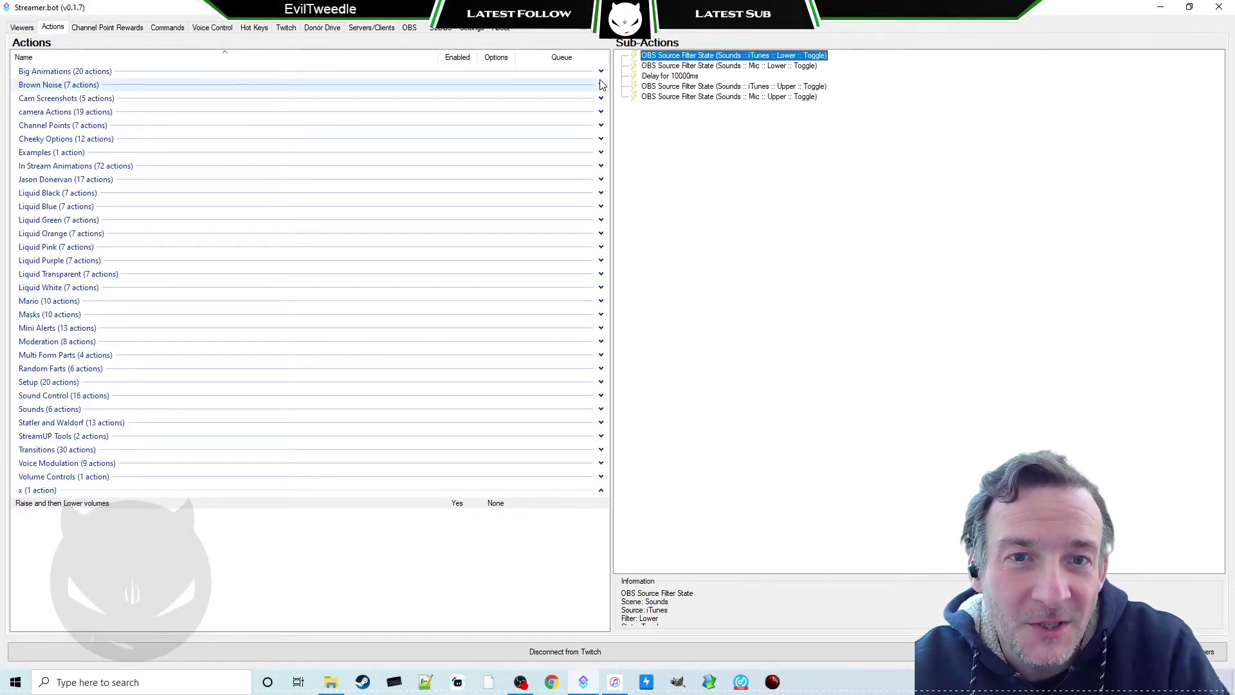
Delete the iTunes Lower, Mic Lower and iTunes Upper toggle sub-actions.
{"action": "right_click", "coordinate": [734, 56]}
{"action": "left_click", "coordinate": [778, 150]}
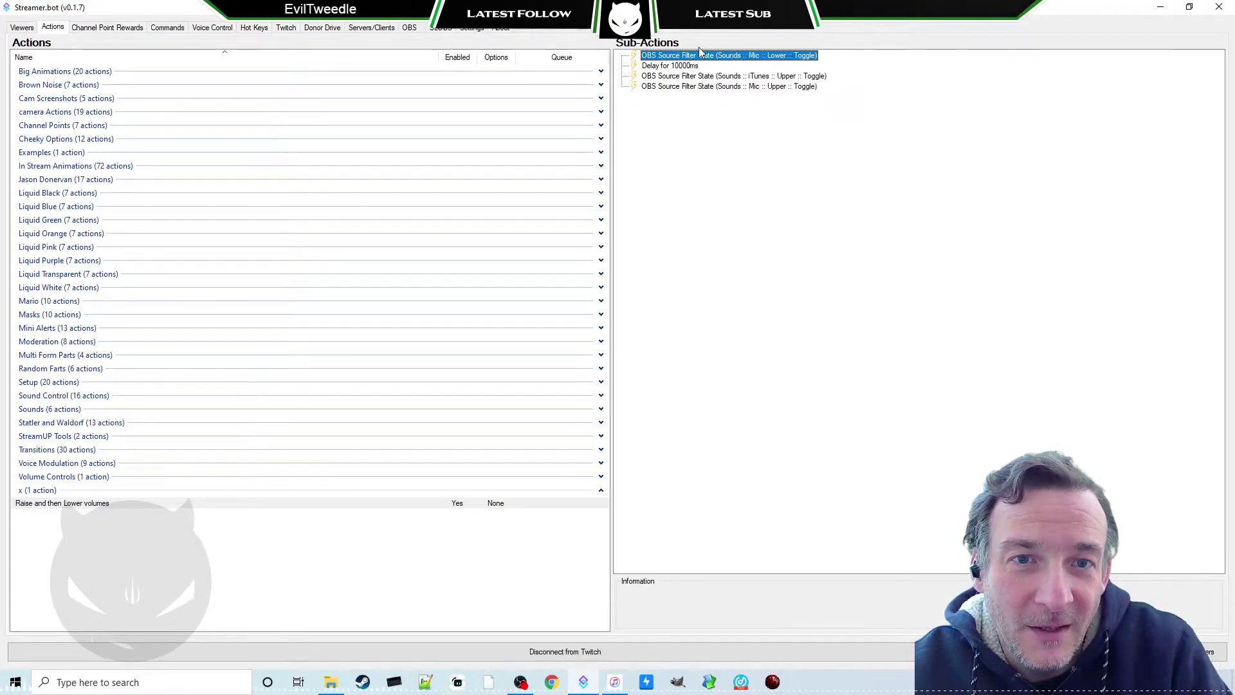
{"action": "right_click", "coordinate": [701, 53]}
{"action": "left_click", "coordinate": [740, 150]}
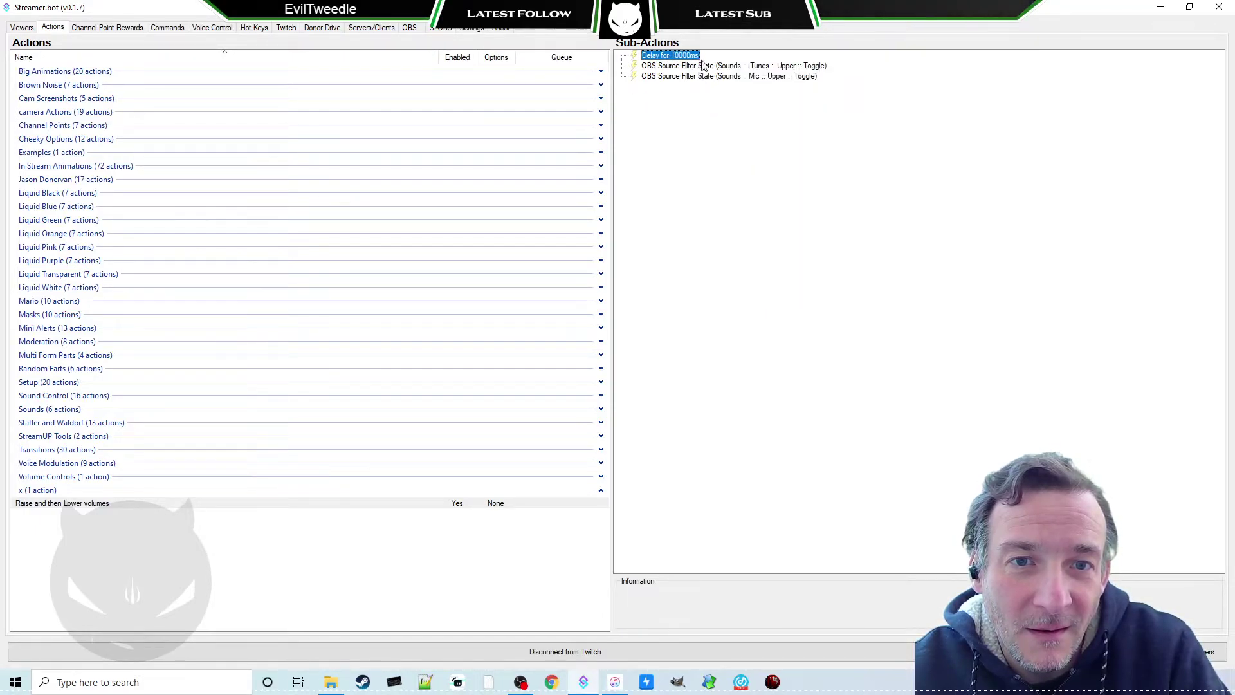
{"action": "right_click", "coordinate": [682, 55]}
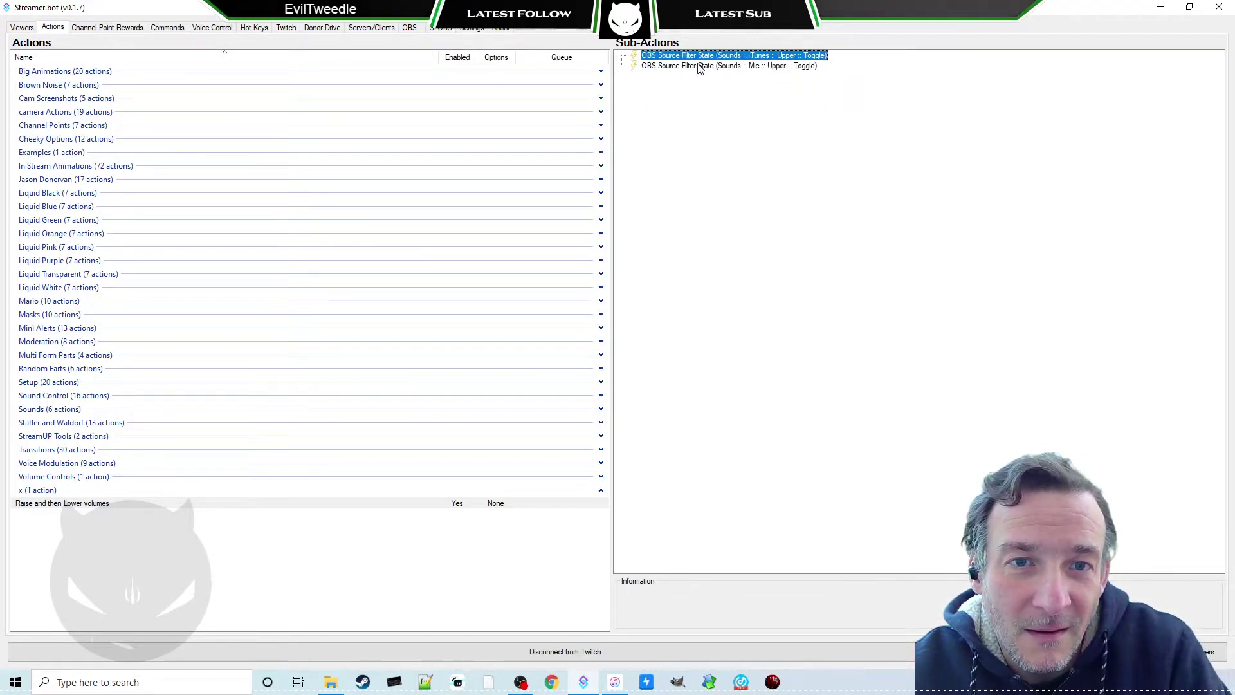
{"action": "right_click", "coordinate": [699, 54]}
{"action": "left_click", "coordinate": [717, 149]}
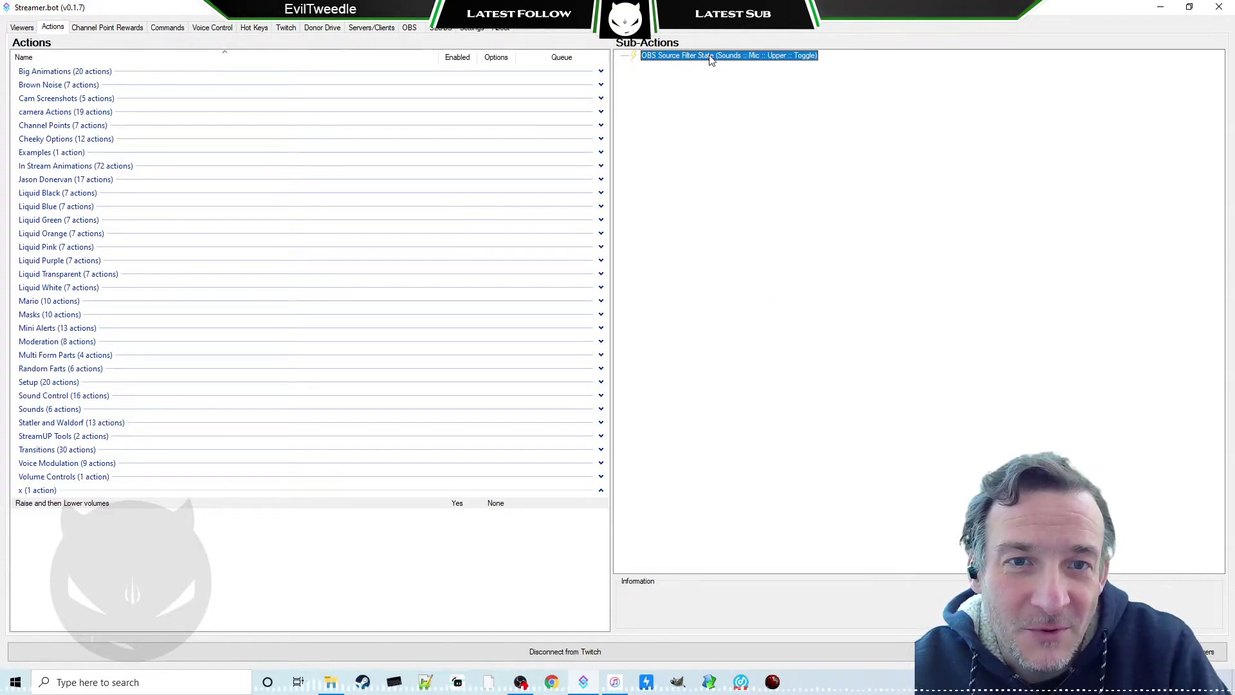
Delete the Mic Upper toggle sub-action and add a new Set Source Filter State sub-action.
{"action": "right_click", "coordinate": [712, 58]}
{"action": "left_click", "coordinate": [722, 149]}
{"action": "right_click", "coordinate": [700, 110]}
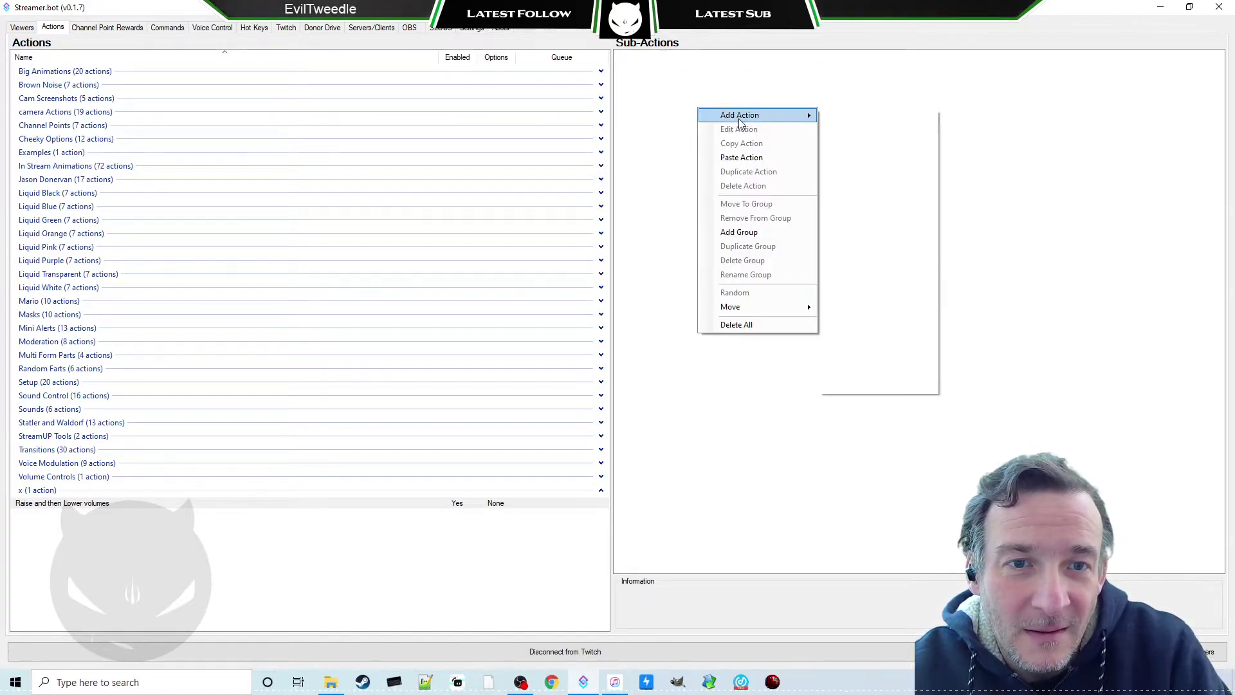
{"action": "mouse_move", "coordinate": [866, 323]}
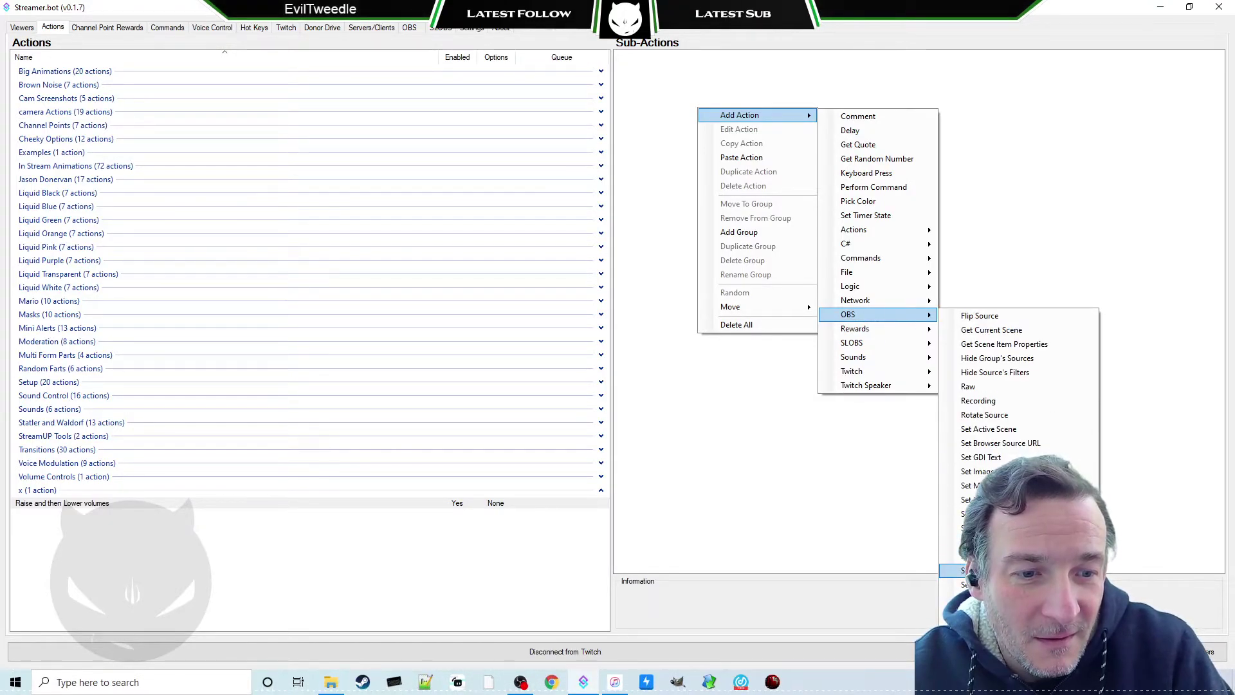
{"action": "left_click", "coordinate": [965, 571]}
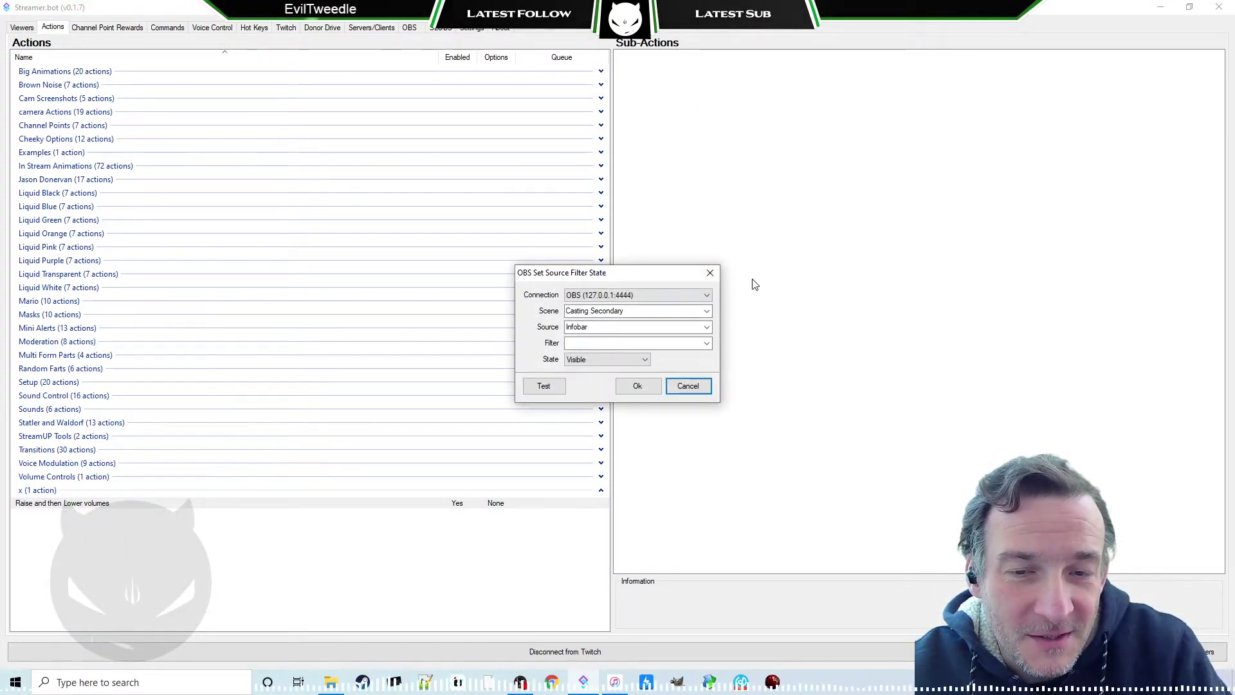
Set it to the Sounds scene's iTunes source, Lower filter, with state Toggle.
{"action": "left_click", "coordinate": [707, 311]}
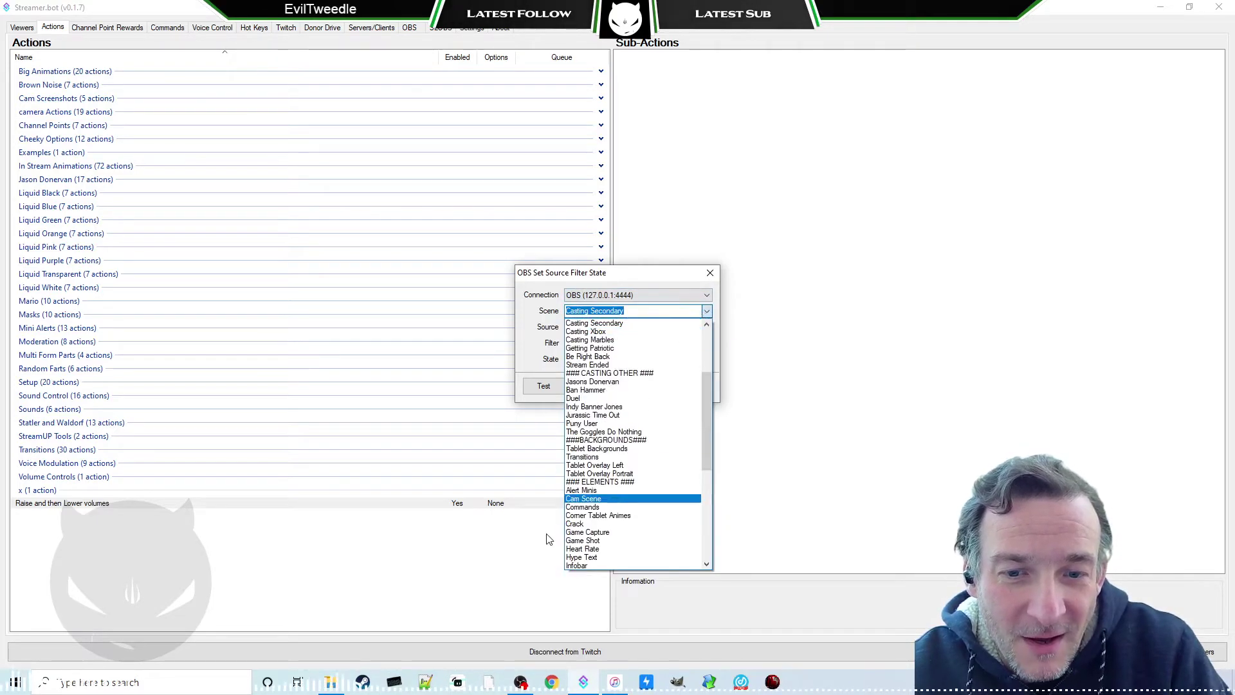
{"action": "scroll", "coordinate": [588, 515], "scroll_direction": "down", "scroll_amount": 2}
{"action": "scroll", "coordinate": [588, 524], "scroll_direction": "down", "scroll_amount": 6}
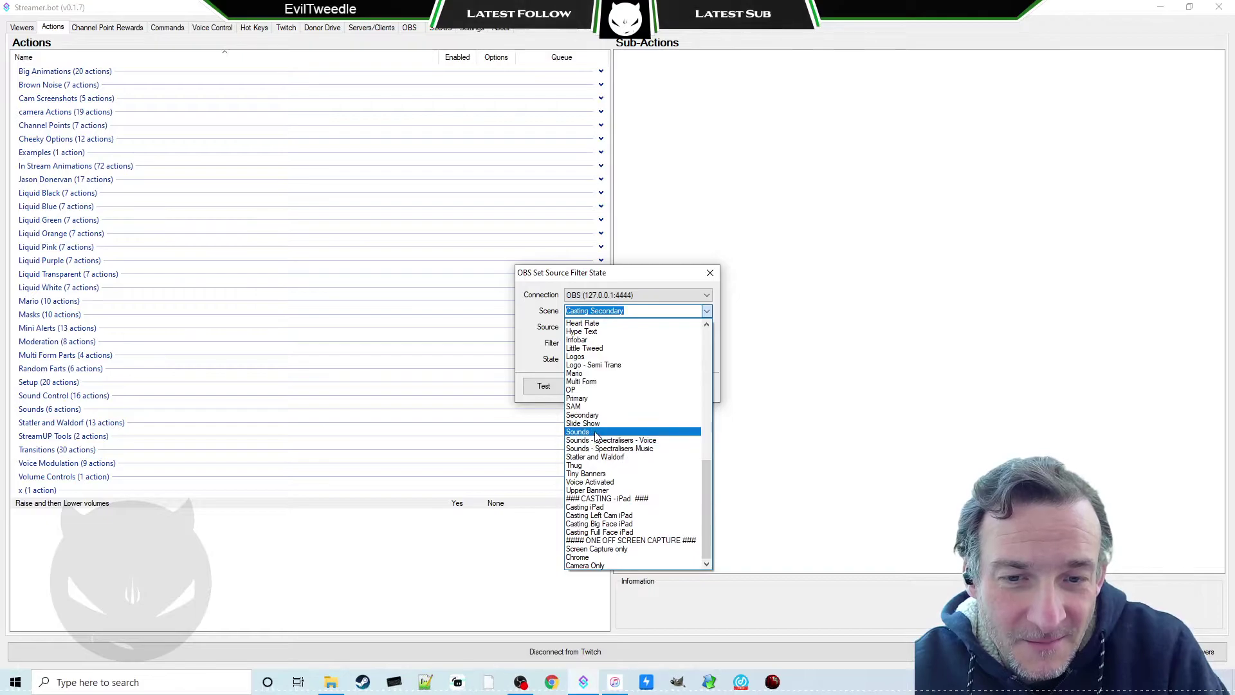
{"action": "left_click", "coordinate": [583, 432]}
{"action": "left_click", "coordinate": [707, 327]}
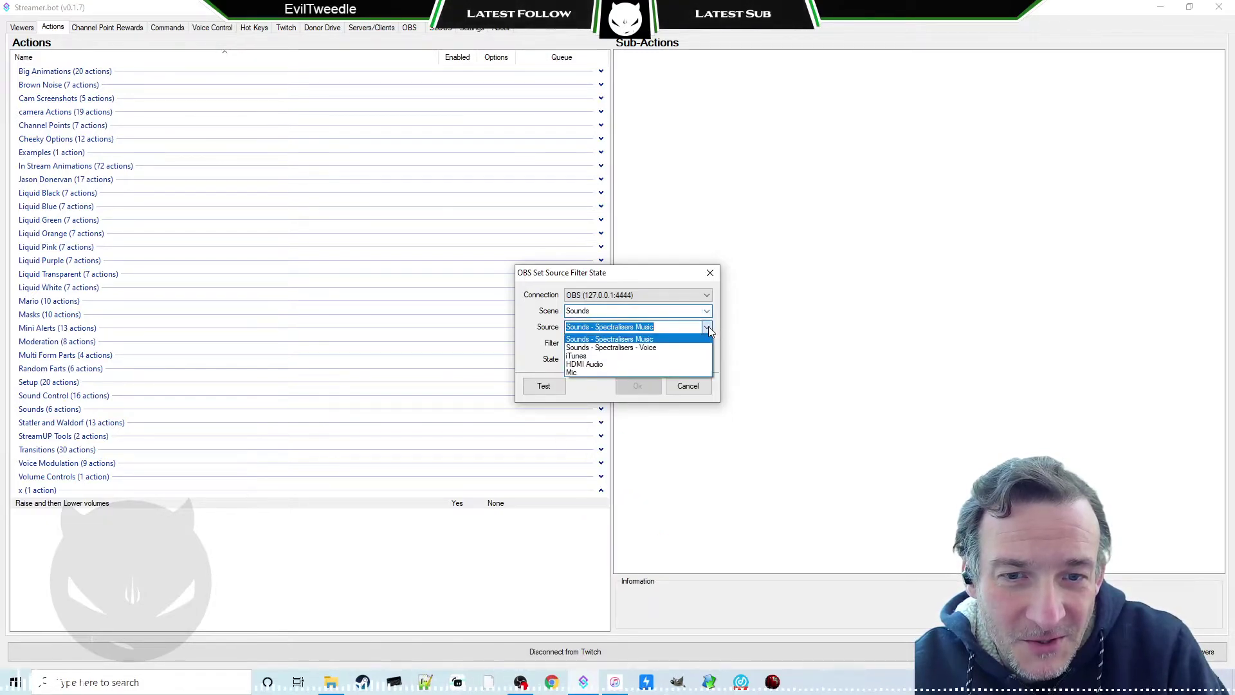
{"action": "left_click", "coordinate": [621, 337]}
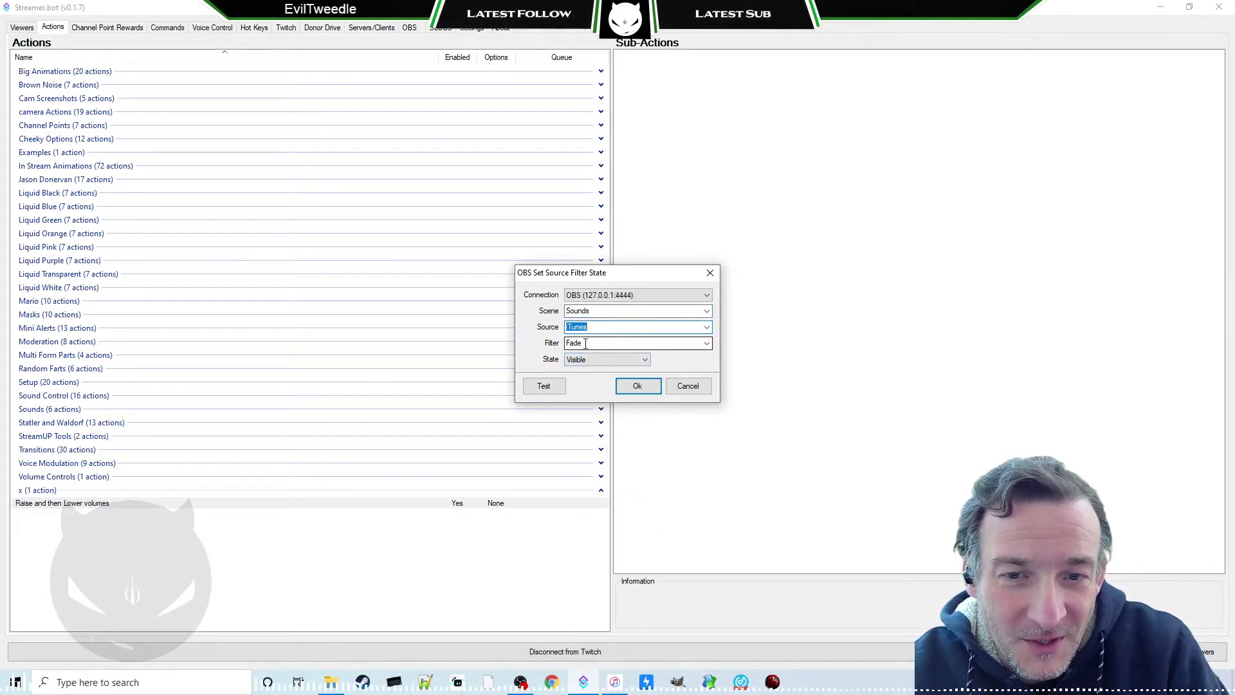
{"action": "left_click", "coordinate": [706, 344]}
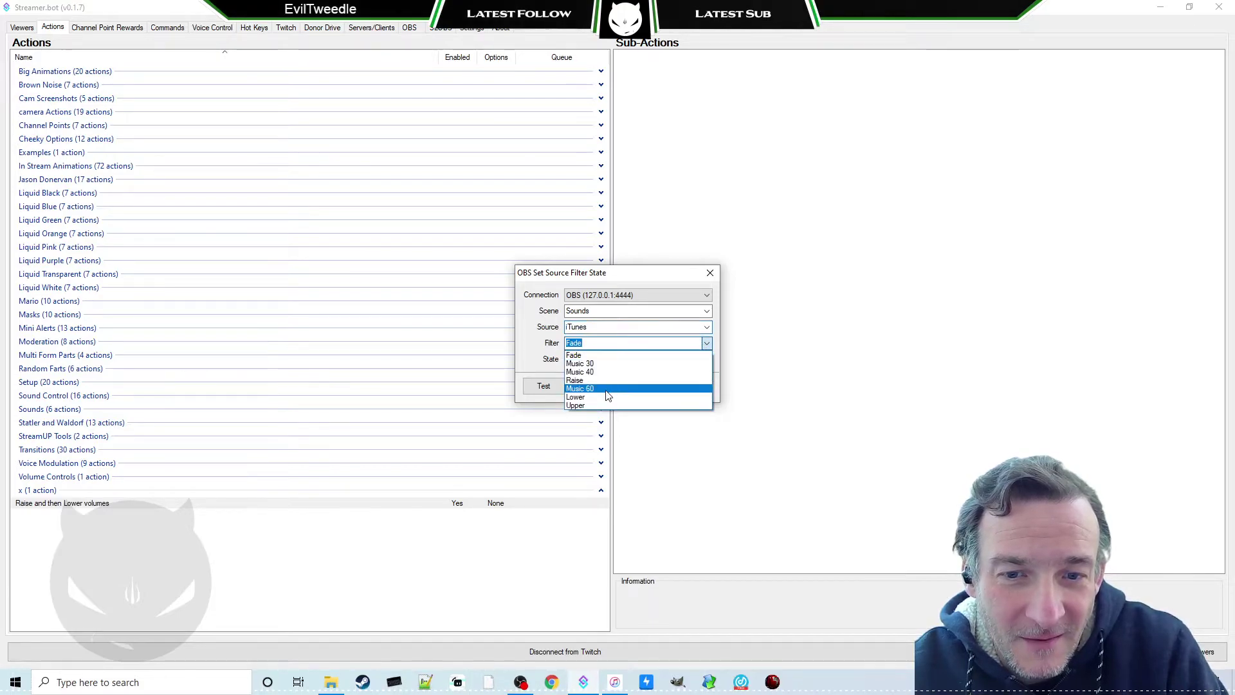
{"action": "left_click", "coordinate": [605, 397]}
{"action": "left_click", "coordinate": [594, 358]}
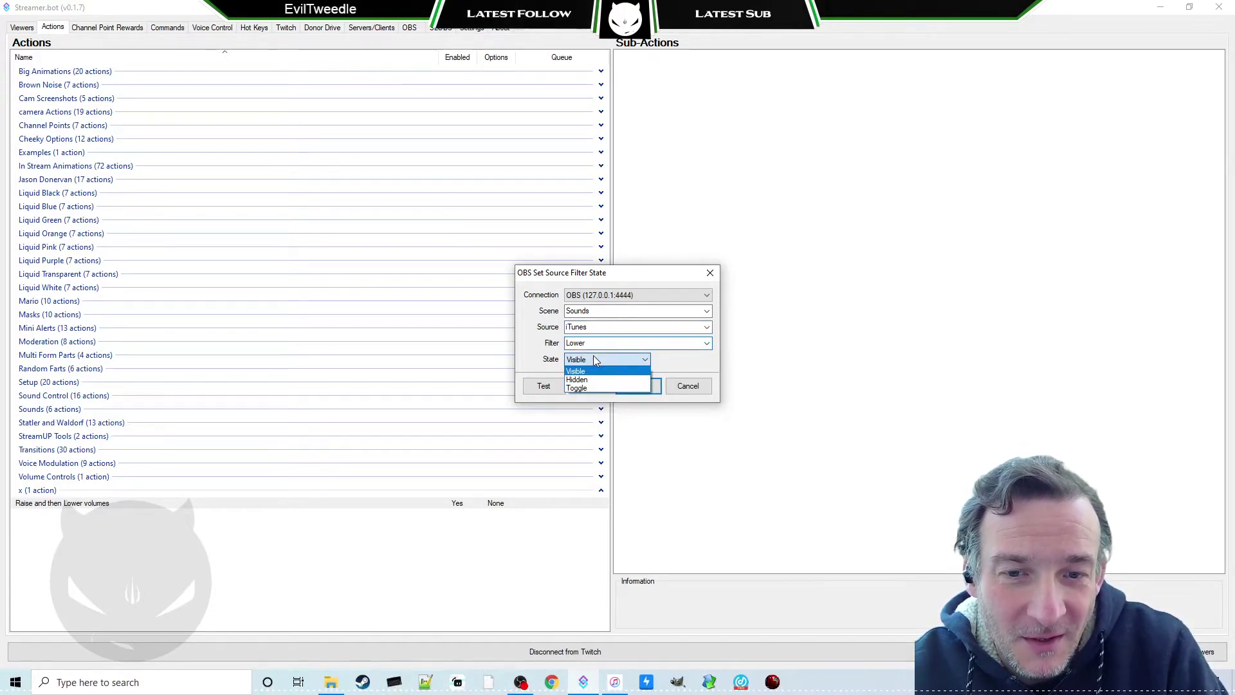
{"action": "left_click", "coordinate": [577, 390]}
{"action": "left_click", "coordinate": [640, 386]}
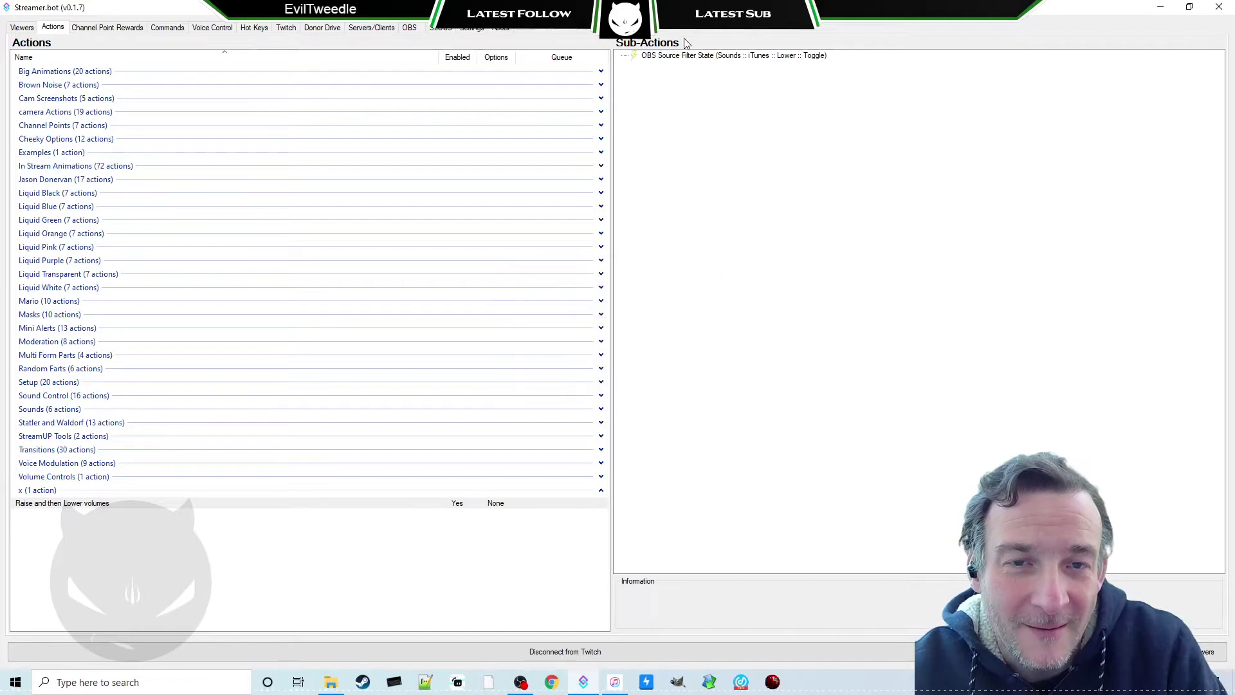
{"action": "left_click", "coordinate": [698, 59]}
Duplicate the iTunes Lower toggle and change the copy to the Mic source's Lower filter.
{"action": "right_click", "coordinate": [699, 59]}
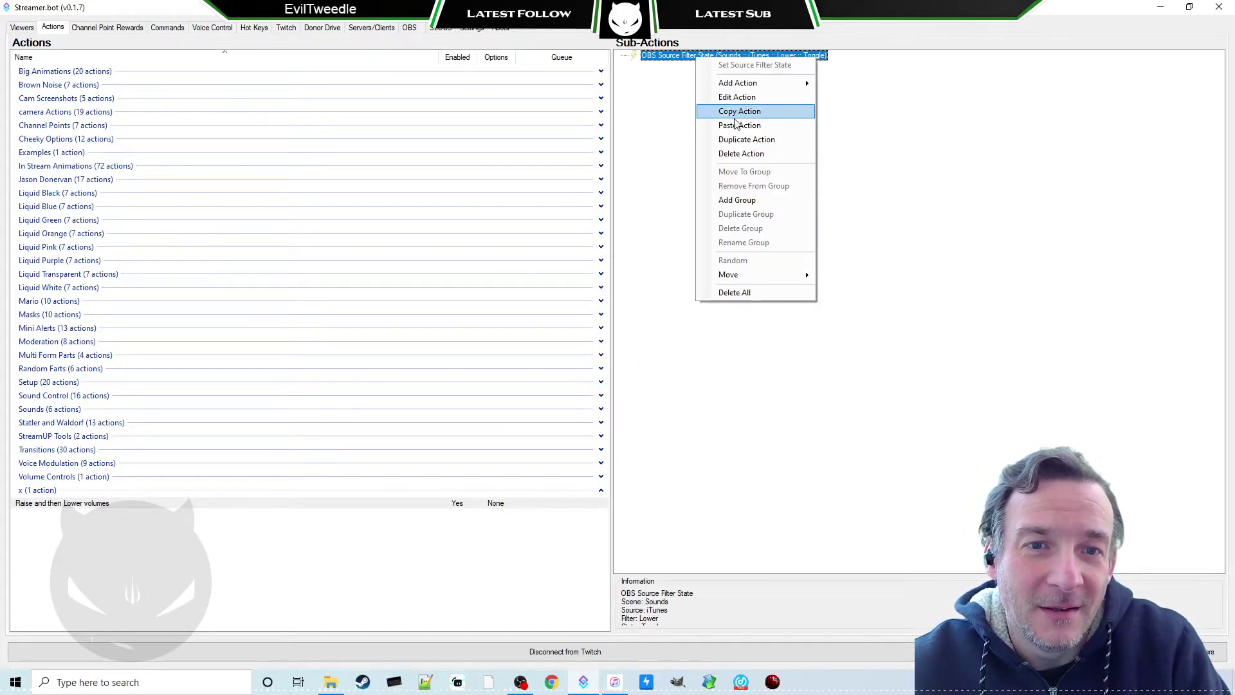
{"action": "left_click", "coordinate": [711, 139]}
{"action": "left_click", "coordinate": [702, 67]}
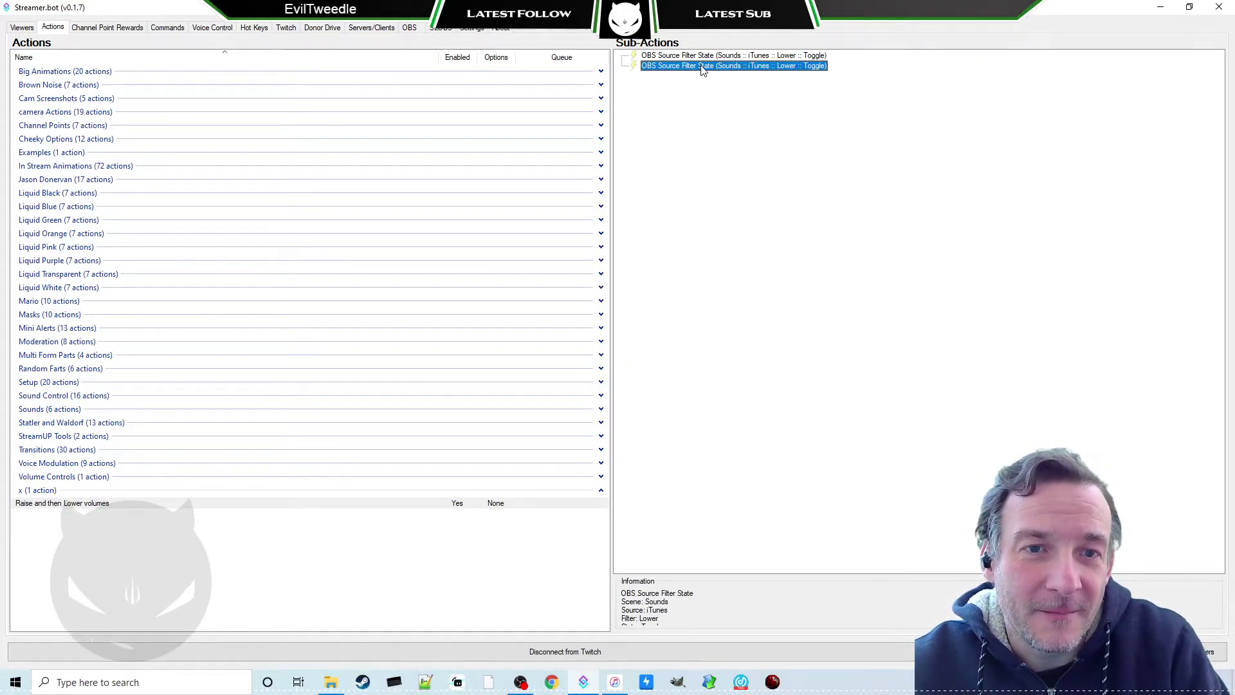
{"action": "right_click", "coordinate": [796, 82]}
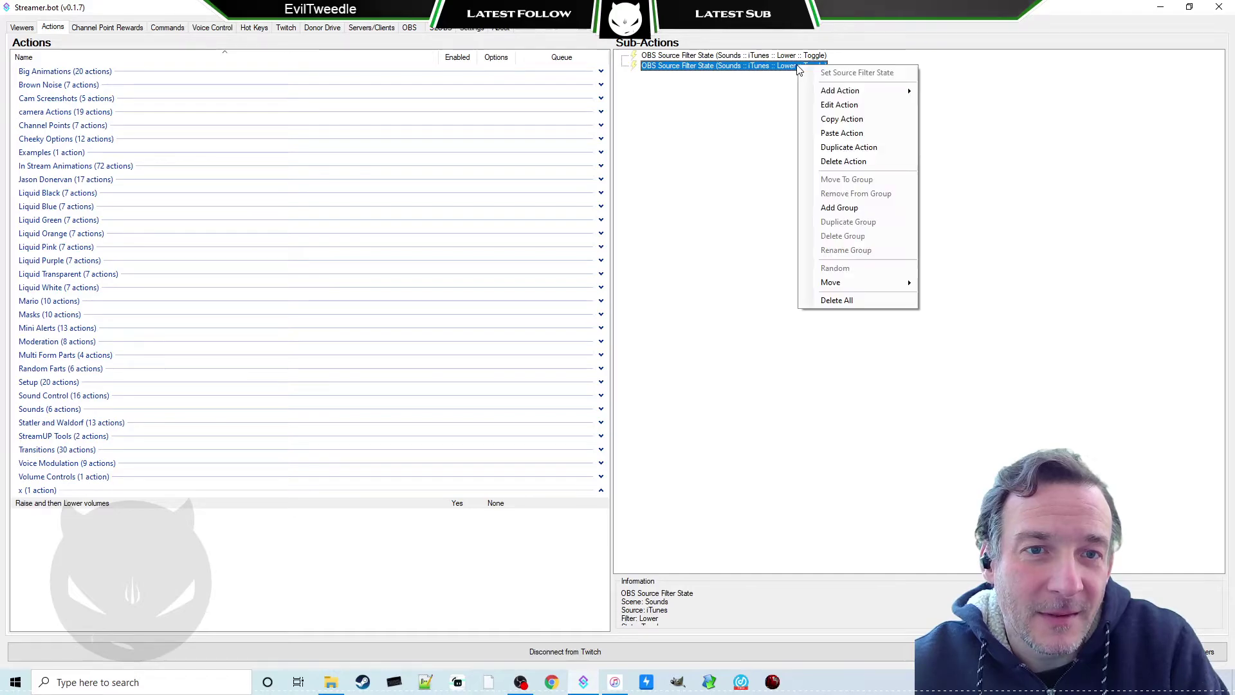
{"action": "left_click", "coordinate": [859, 109]}
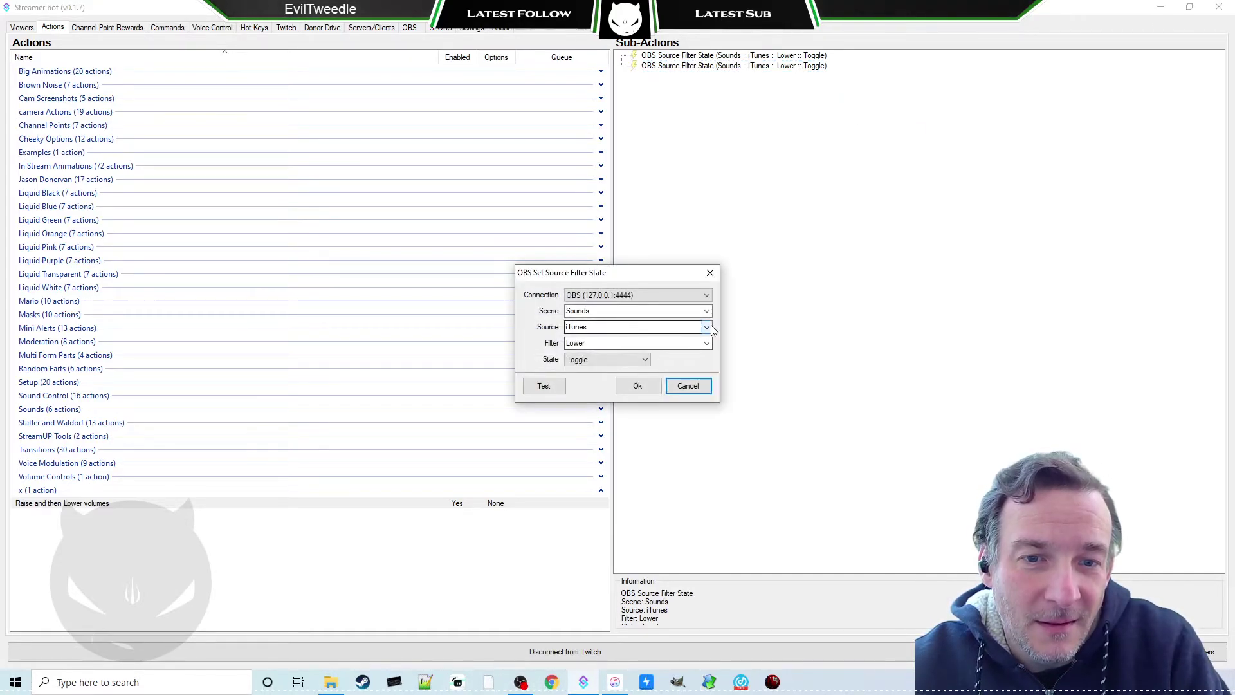
{"action": "left_click", "coordinate": [707, 327]}
{"action": "left_click", "coordinate": [572, 372]}
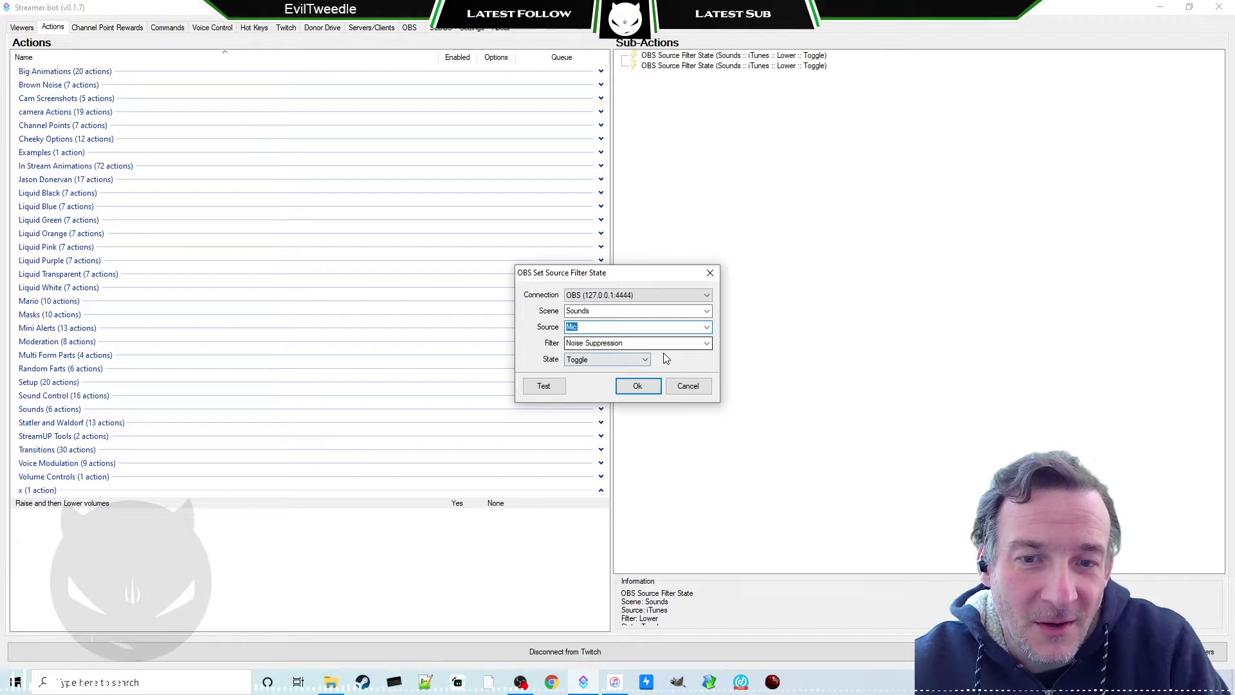
{"action": "left_click", "coordinate": [707, 346]}
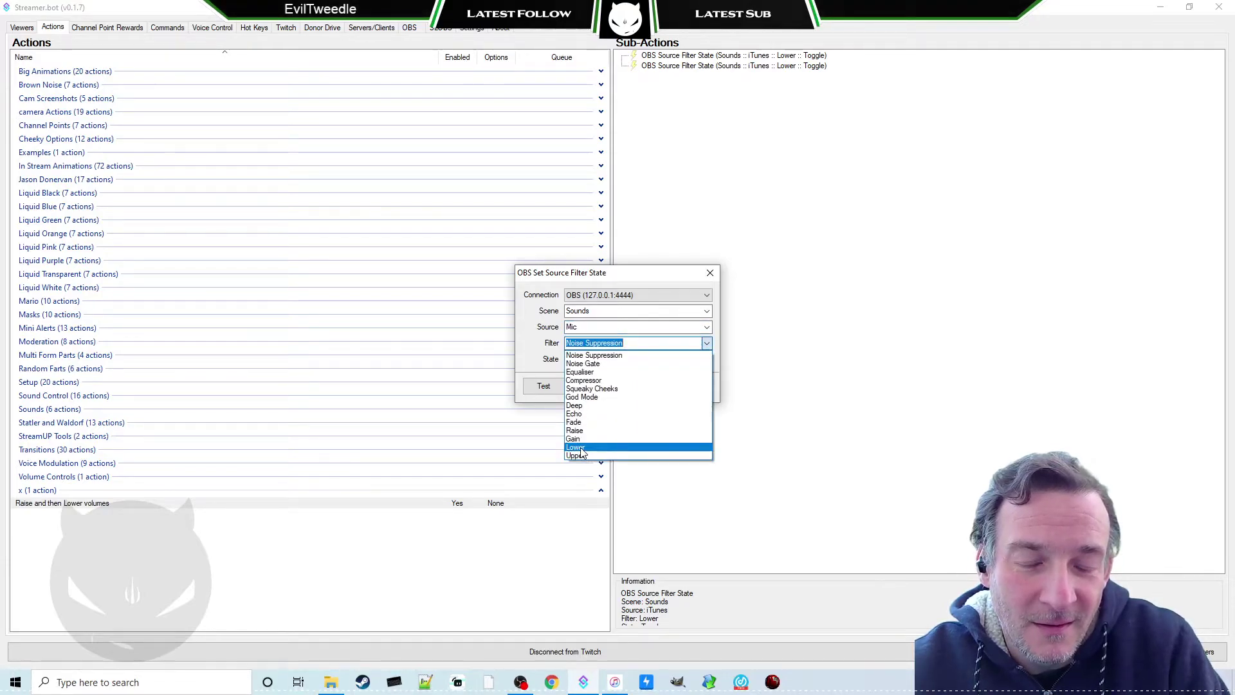
{"action": "left_click", "coordinate": [582, 455]}
{"action": "left_click", "coordinate": [638, 386]}
Add a 10-second (10000 ms) delay sub-action after the Lower toggles.
{"action": "right_click", "coordinate": [711, 275]}
{"action": "mouse_move", "coordinate": [766, 283]}
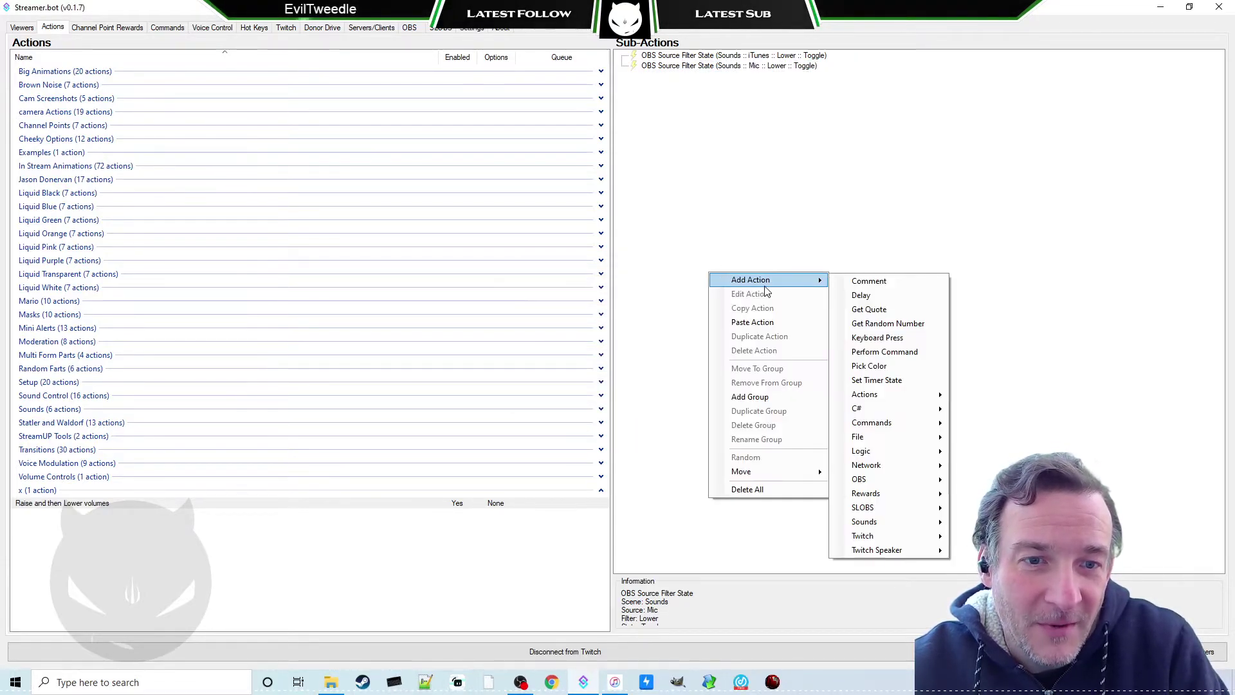
{"action": "left_click", "coordinate": [870, 296]}
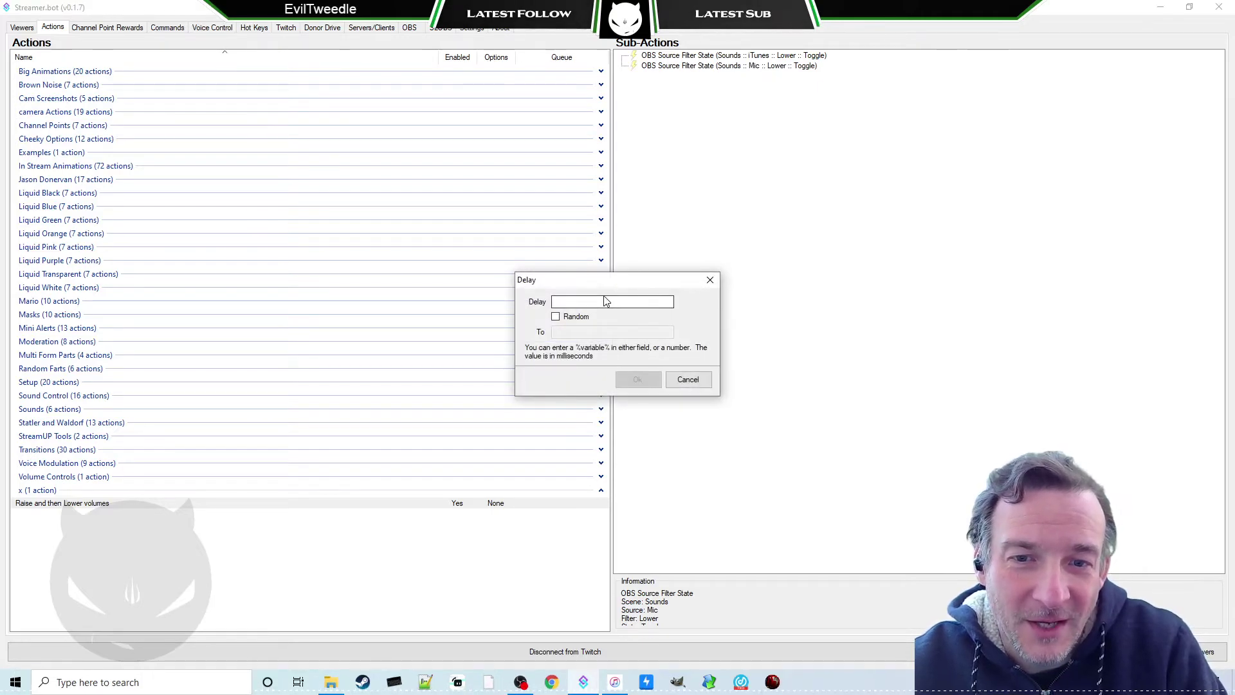
{"action": "type", "text": "10000"}
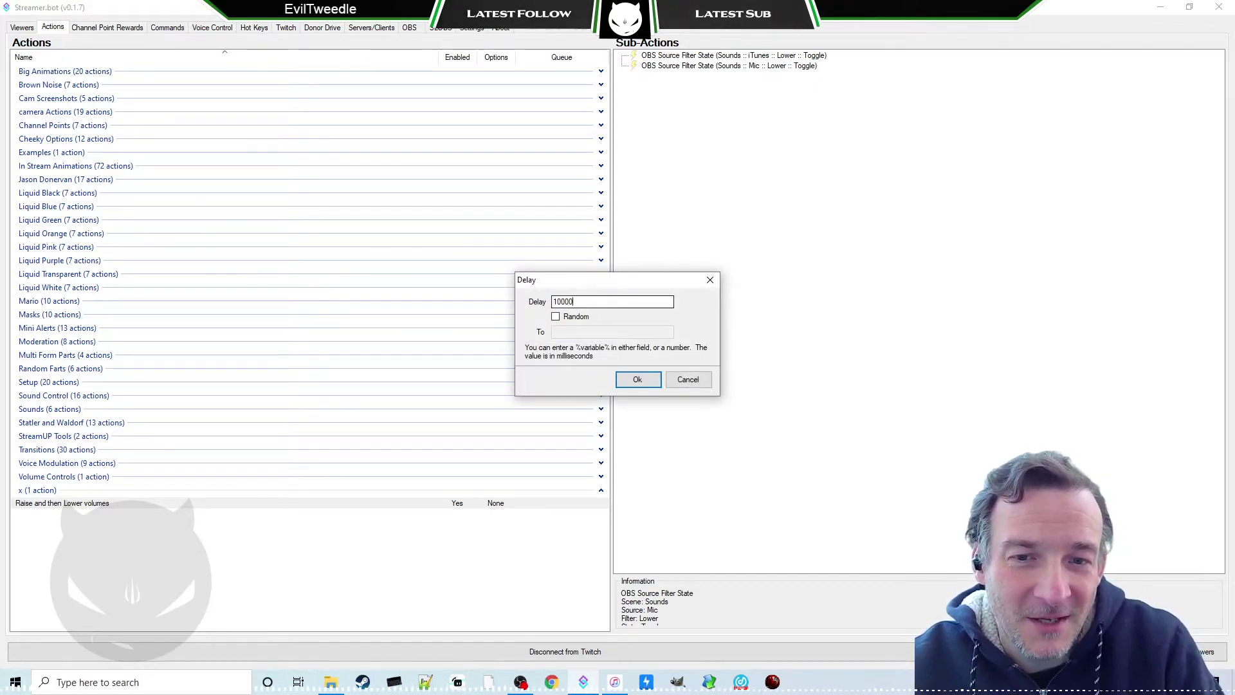
{"action": "key", "text": "Return"}
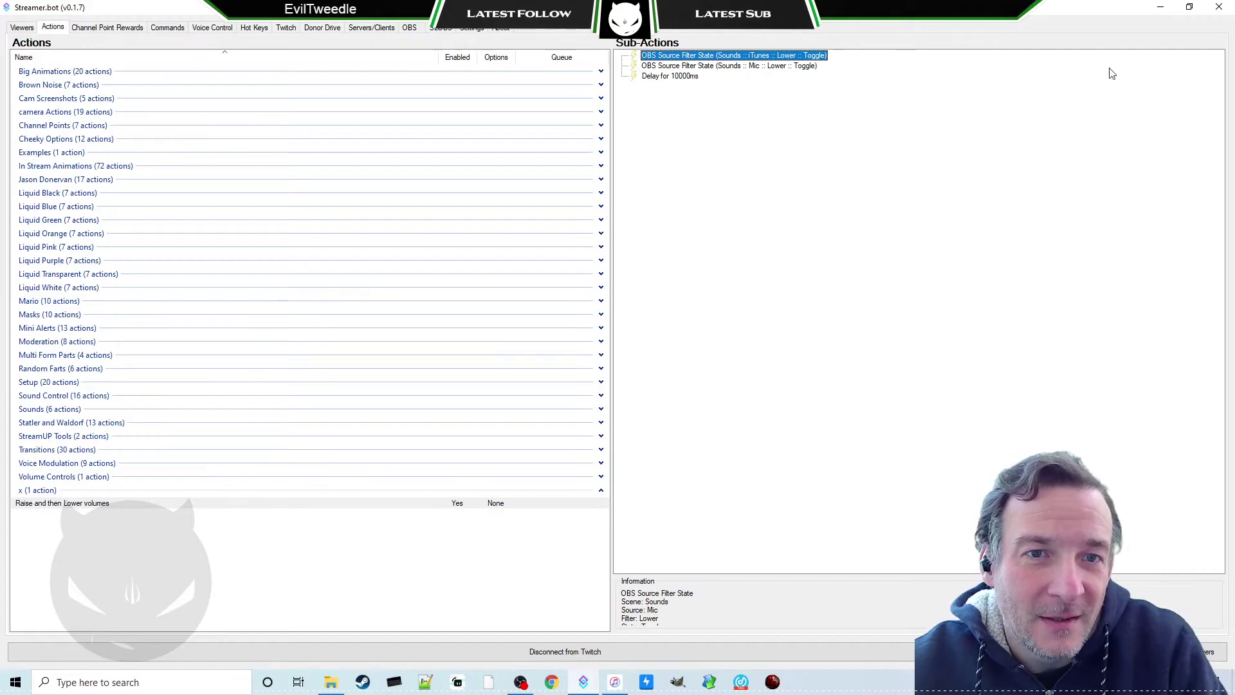
Duplicate the iTunes Lower and Mic Lower toggle sub-actions.
{"action": "right_click", "coordinate": [683, 57]}
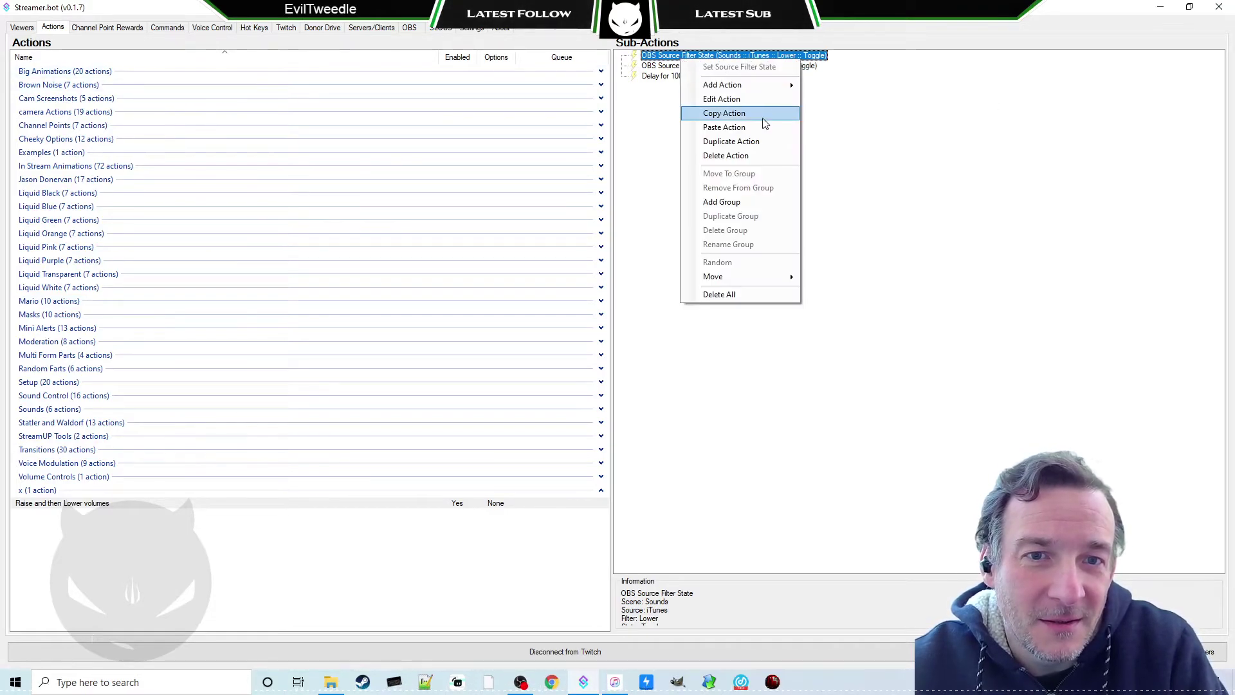
{"action": "left_click", "coordinate": [731, 141]}
{"action": "right_click", "coordinate": [712, 67]}
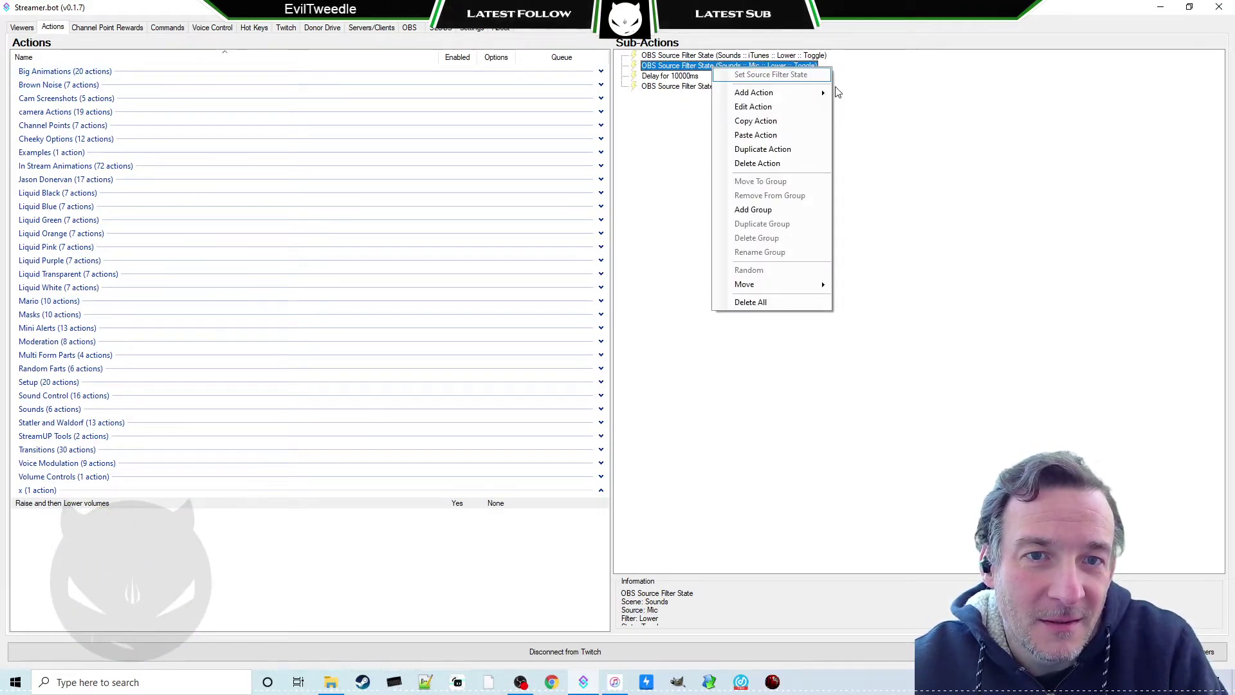
{"action": "left_click", "coordinate": [759, 149]}
Change both copies' filter to Upper, giving iTunes Upper and Mic Upper toggles.
{"action": "right_click", "coordinate": [748, 88]}
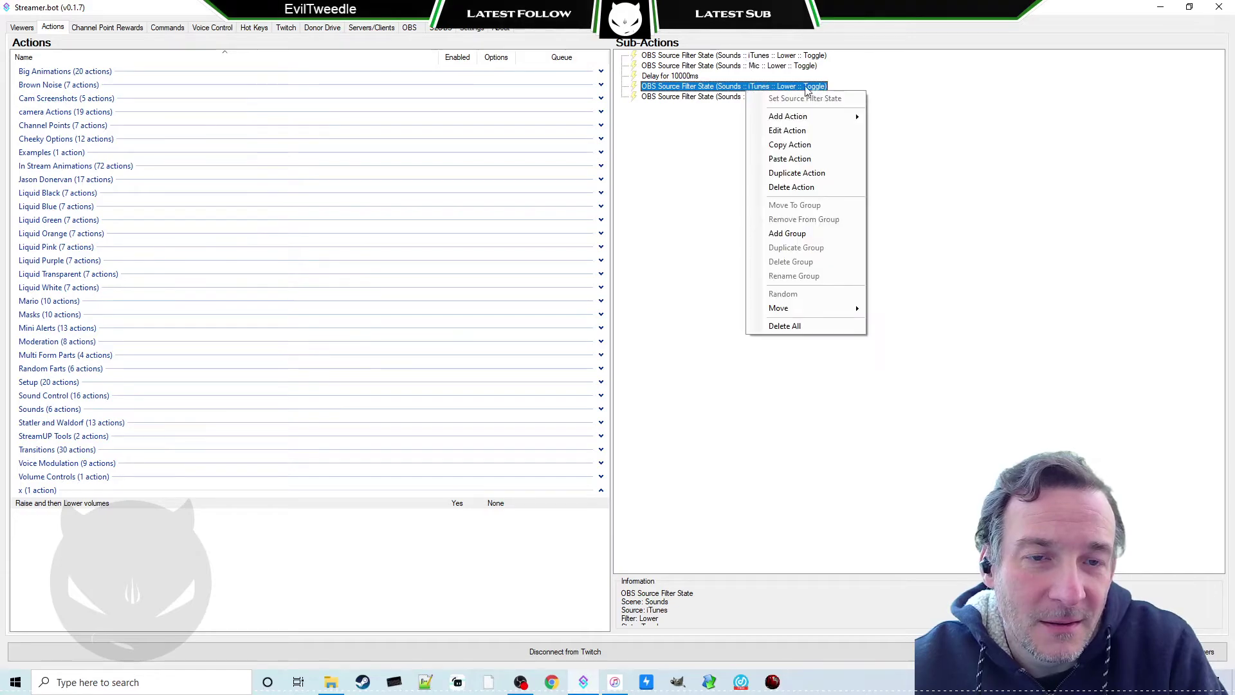
{"action": "left_click", "coordinate": [803, 131]}
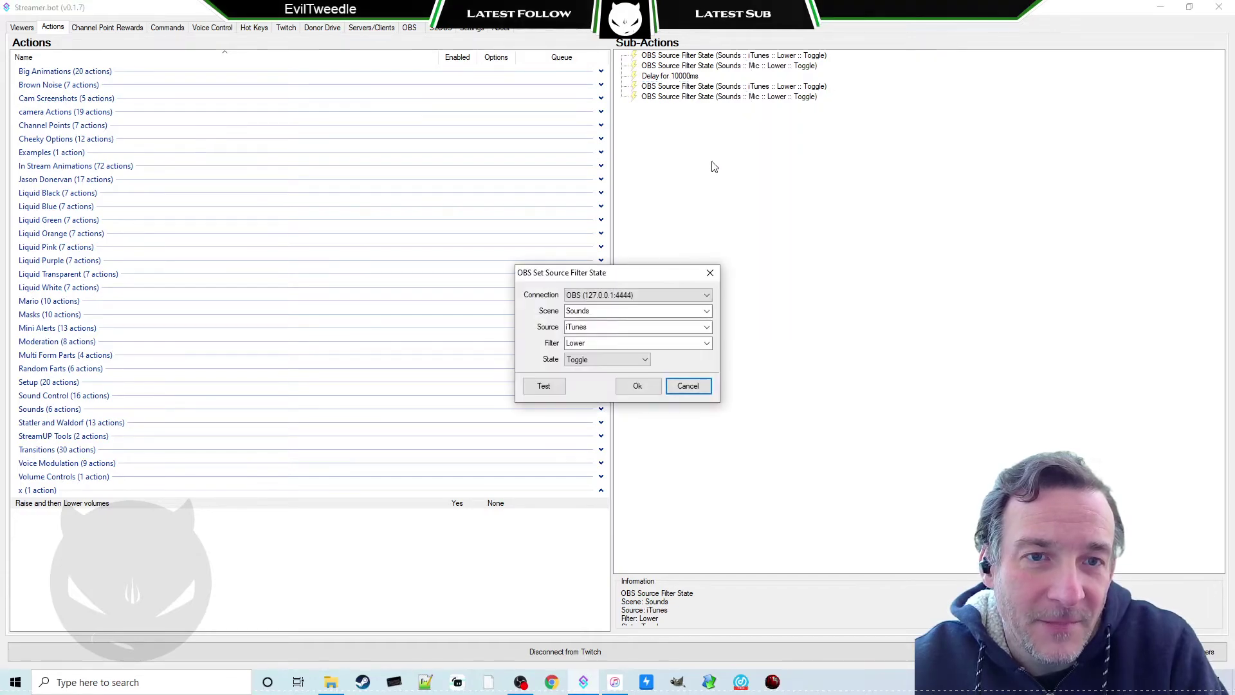
{"action": "left_click", "coordinate": [706, 342]}
{"action": "left_click", "coordinate": [633, 365]}
{"action": "left_click", "coordinate": [644, 385]}
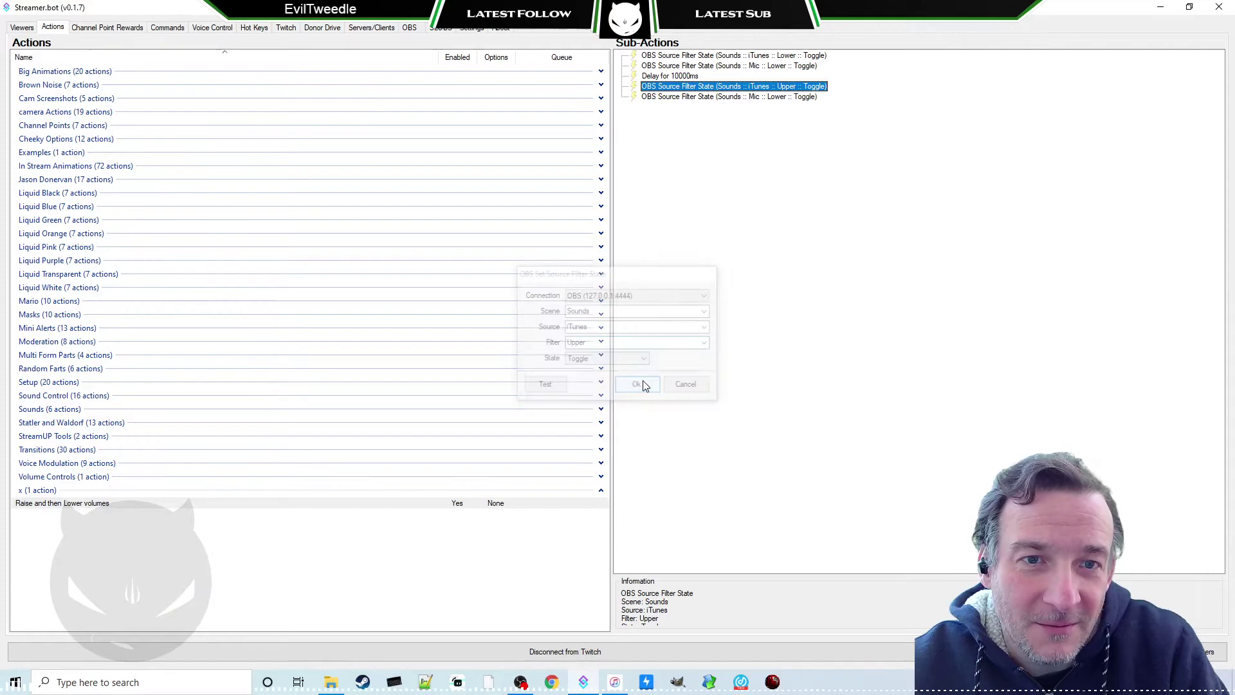
{"action": "right_click", "coordinate": [795, 97]}
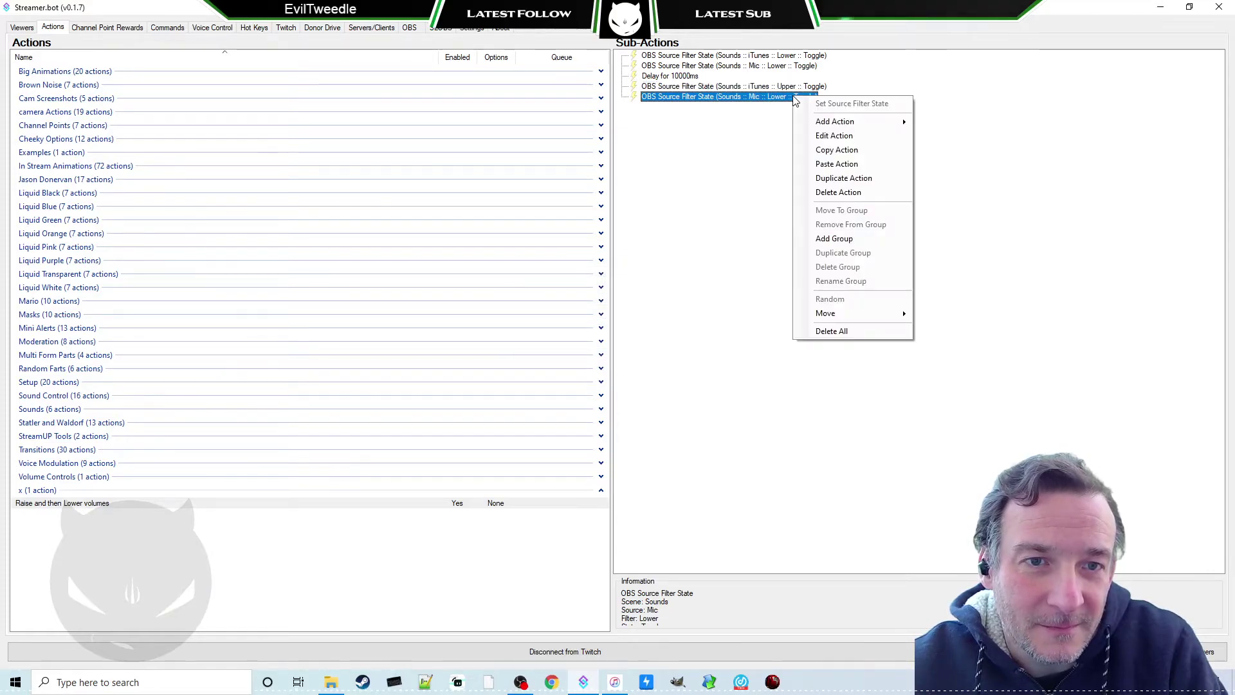
{"action": "left_click", "coordinate": [835, 135]}
{"action": "left_click", "coordinate": [706, 343]}
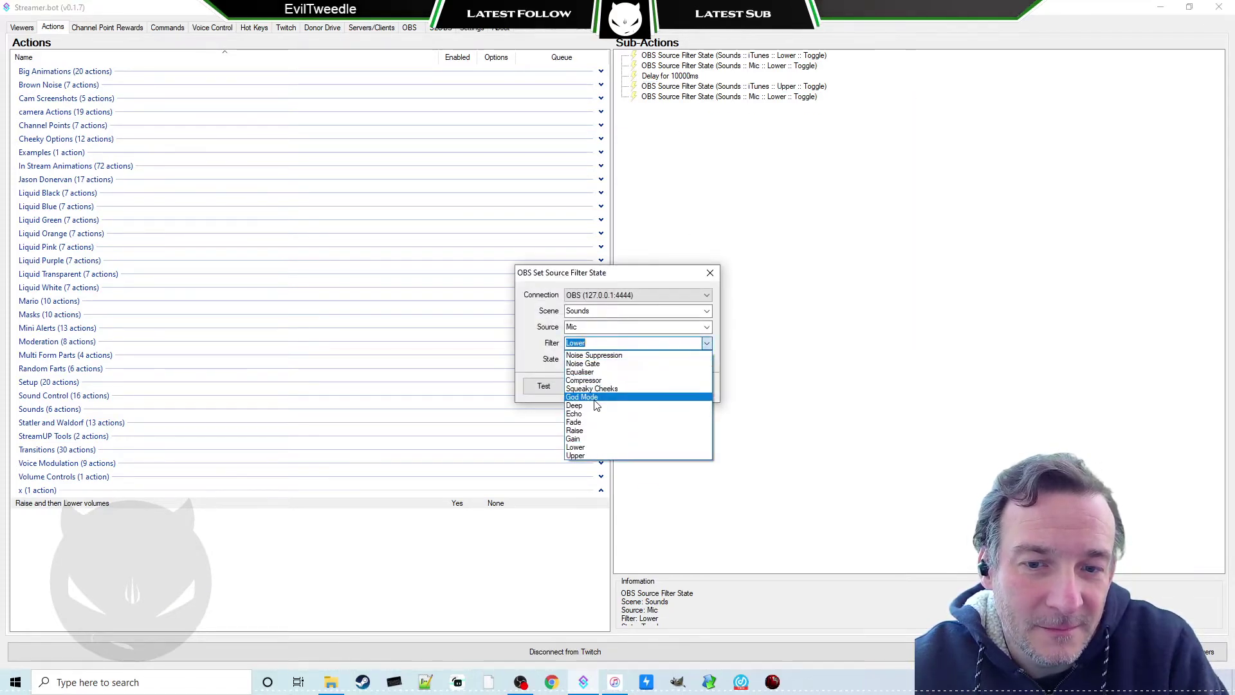
{"action": "left_click", "coordinate": [577, 456]}
{"action": "left_click", "coordinate": [644, 384]}
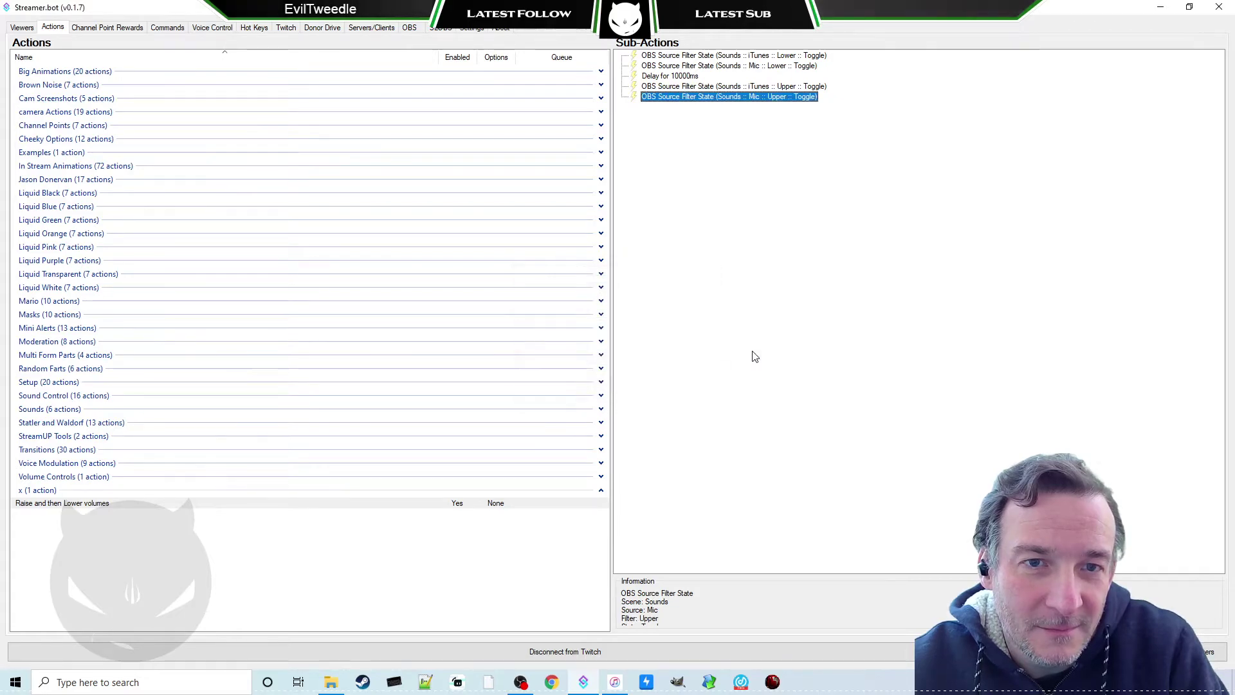
{"action": "left_click", "coordinate": [756, 357]}
Confirm Ctrl+Shift+2 is bound to 'Raise and then Lower volumes' in Hot Keys, then move Streamer.bot aside.
{"action": "double_click", "coordinate": [723, 9]}
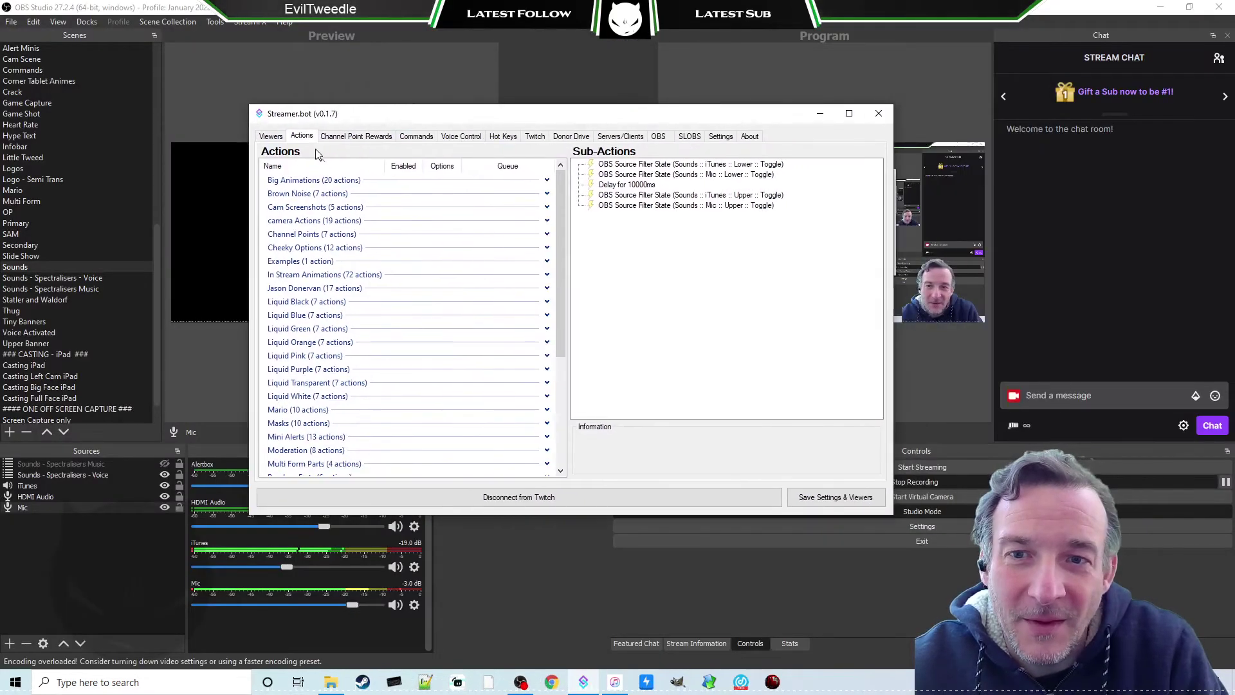
{"action": "left_click", "coordinate": [503, 136]}
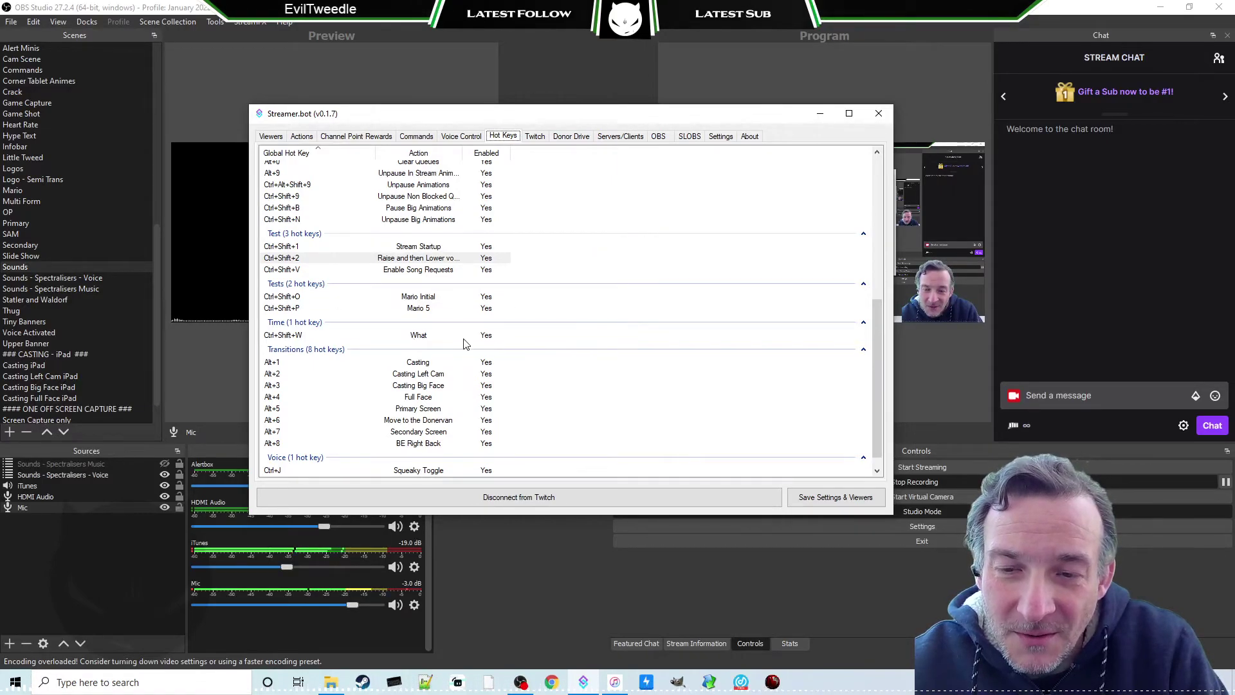
{"action": "scroll", "coordinate": [398, 361], "scroll_direction": "down", "scroll_amount": 1}
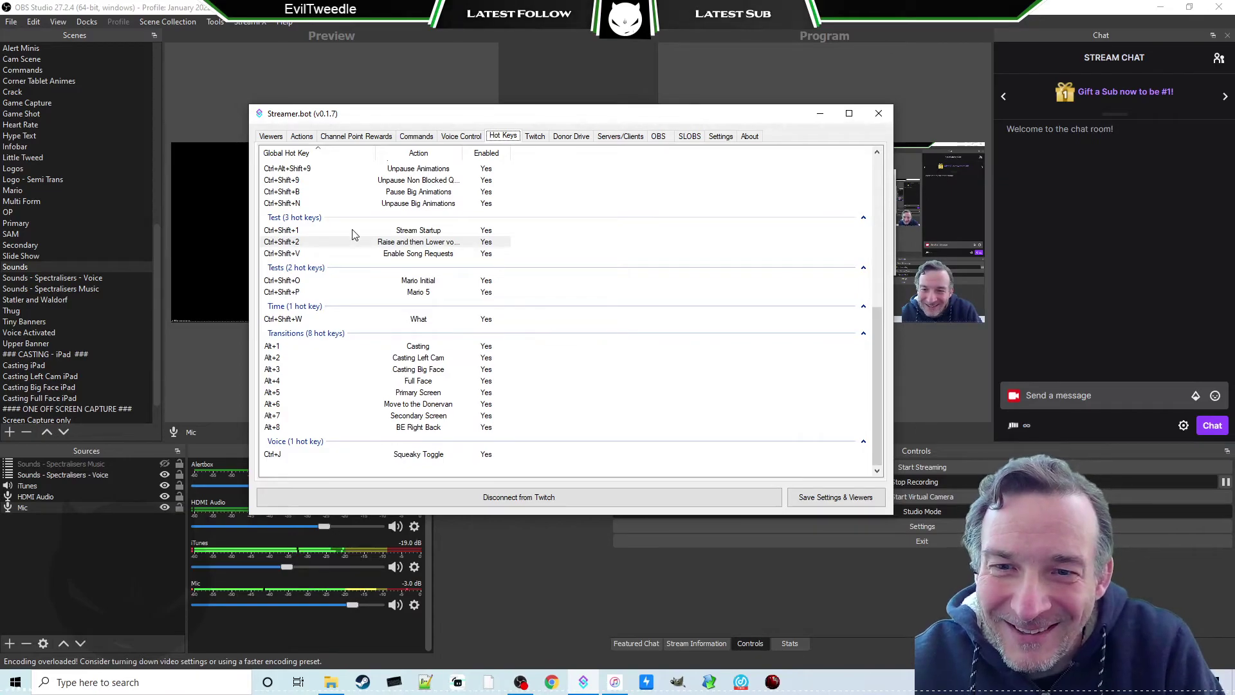
{"action": "left_click", "coordinate": [444, 242]}
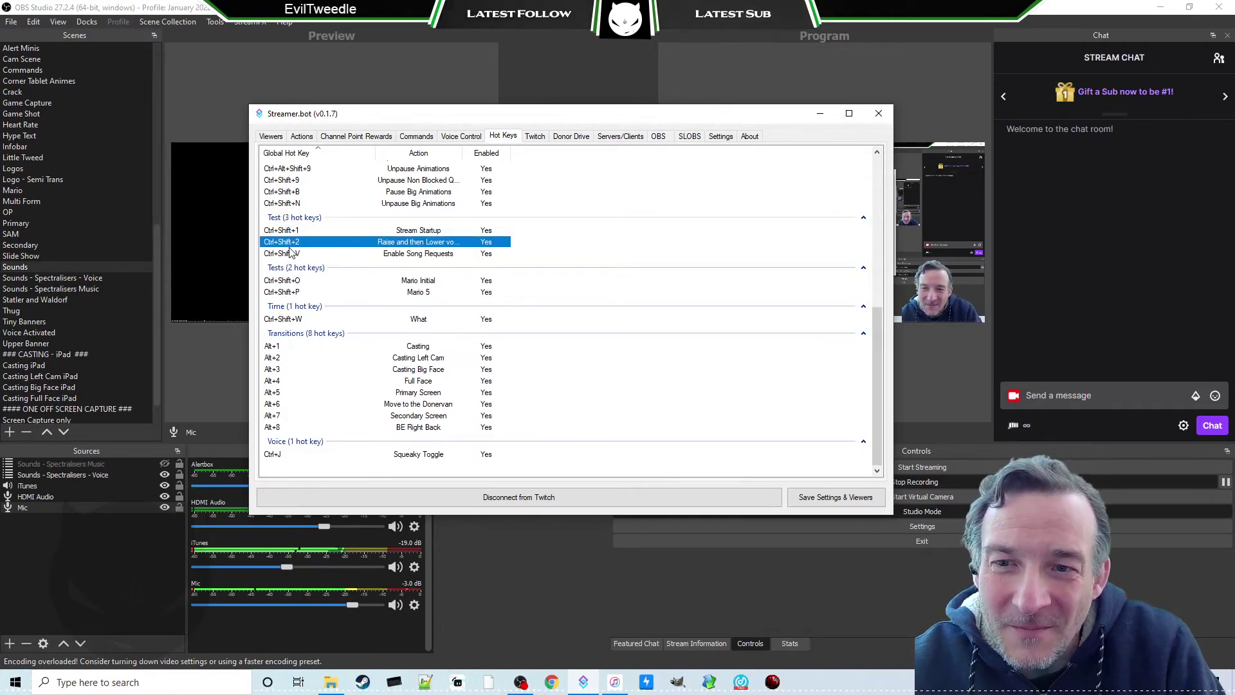
{"action": "left_click_drag", "start_coordinate": [796, 119], "coordinate": [976, 330]}
{"action": "left_click", "coordinate": [993, 323]}
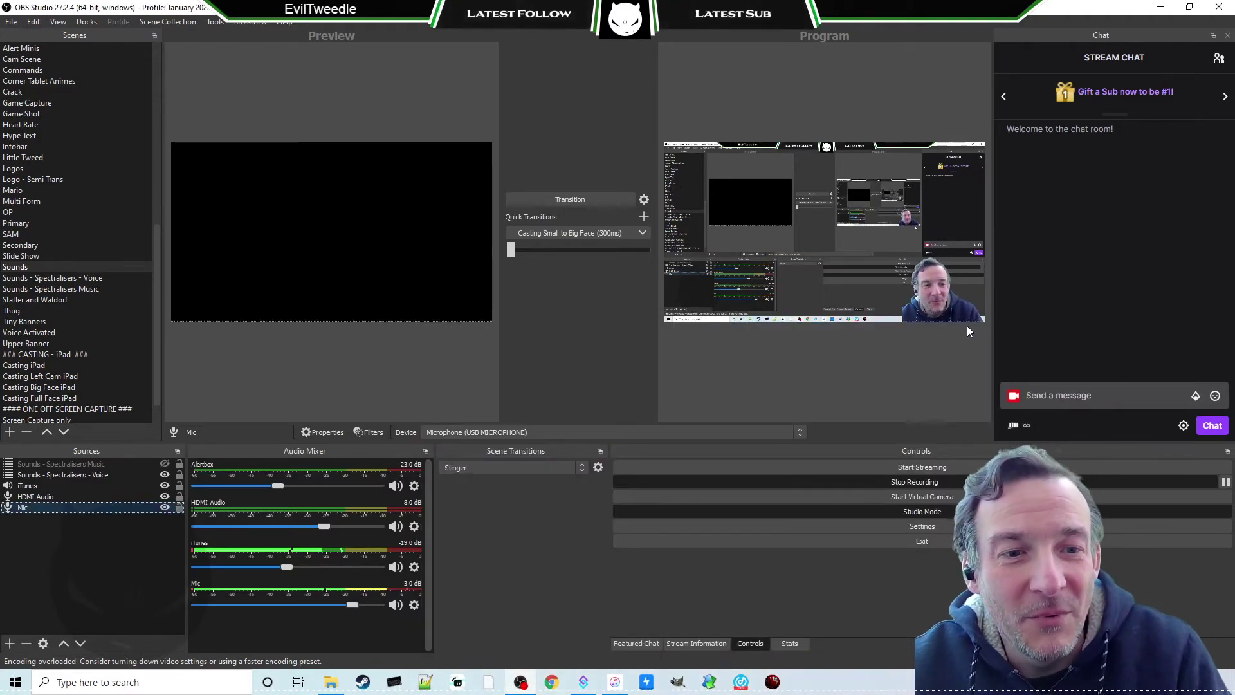